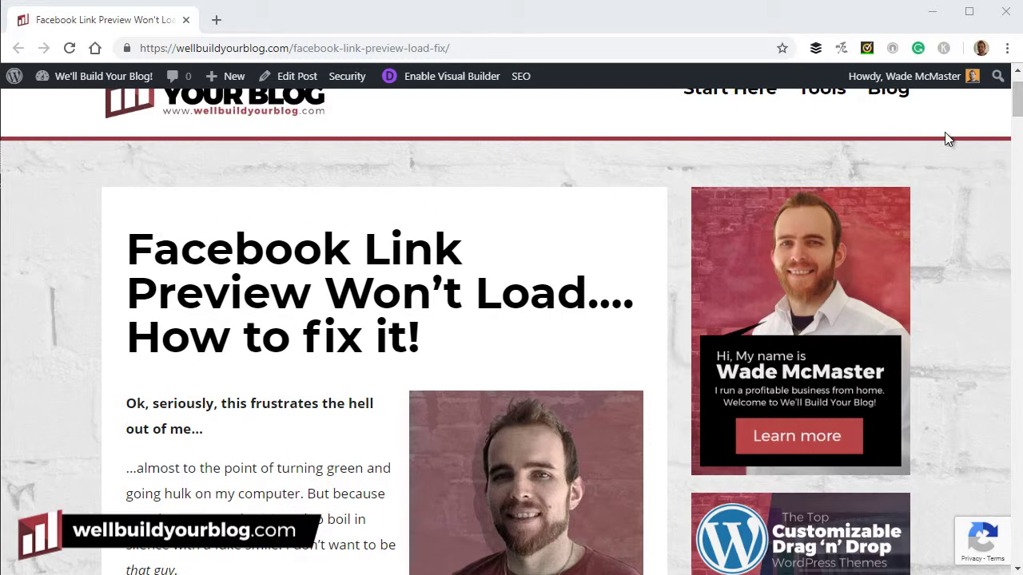
- Open the "Facebook Link Preview Won't Load" blog post for editing in a separate tab and switch to it
{"action": "left_click_drag", "start_coordinate": [1018, 107], "coordinate": [1018, 174]}
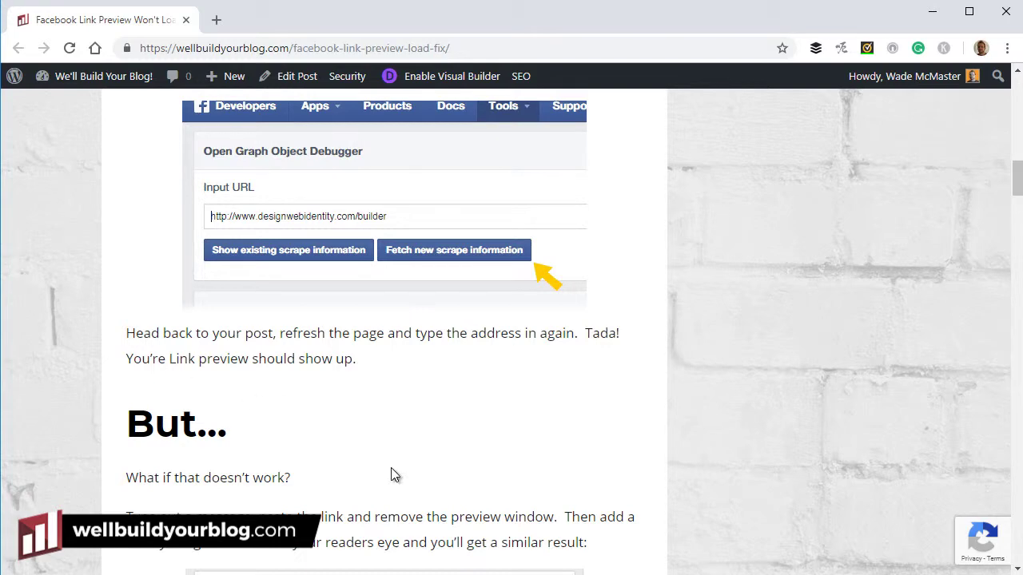
{"action": "scroll", "coordinate": [374, 439], "scroll_direction": "up", "scroll_amount": 4}
{"action": "scroll", "coordinate": [406, 356], "scroll_direction": "down", "scroll_amount": 3}
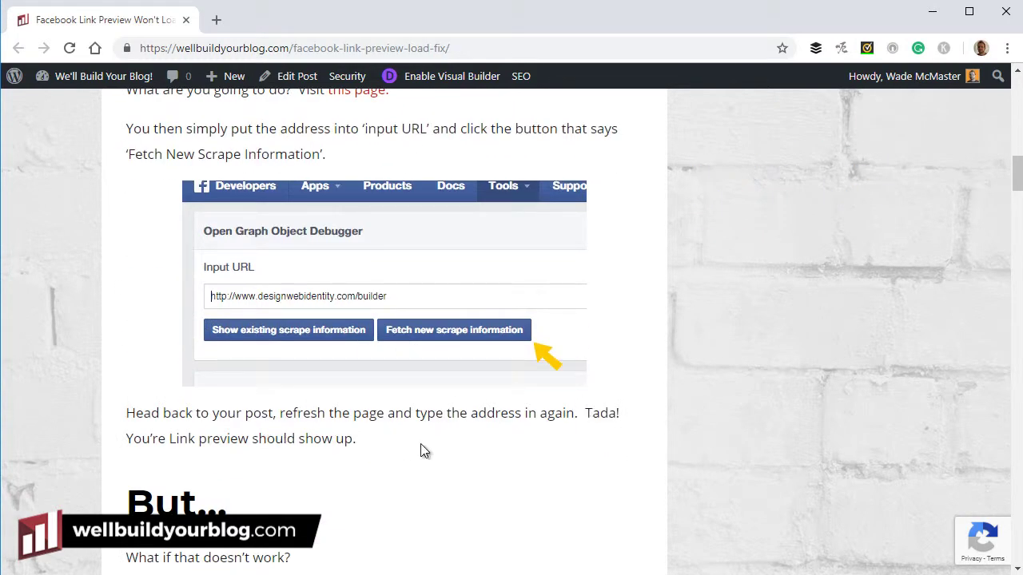
{"action": "scroll", "coordinate": [440, 458], "scroll_direction": "up", "scroll_amount": 3}
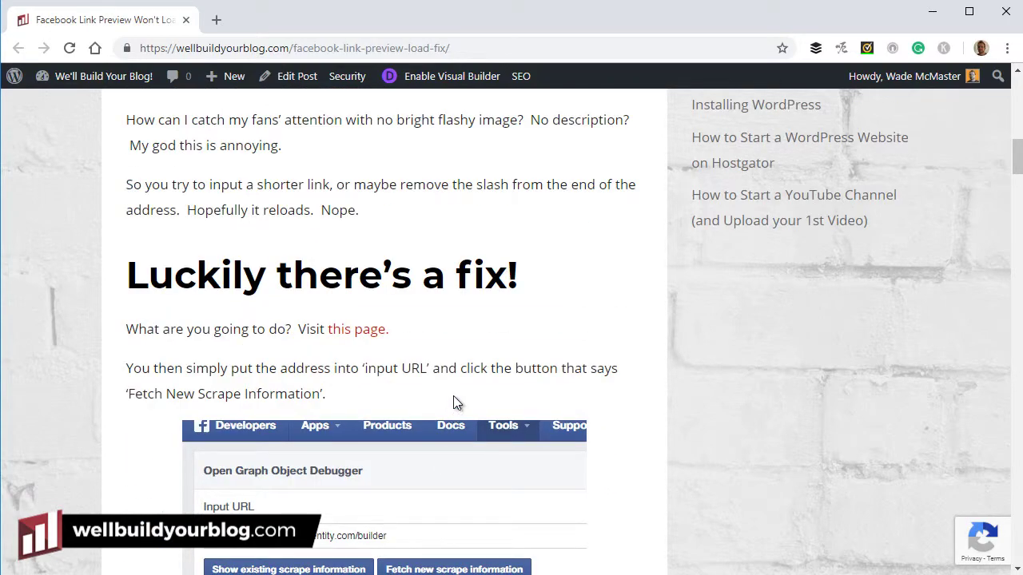
{"action": "scroll", "coordinate": [453, 396], "scroll_direction": "up", "scroll_amount": 8}
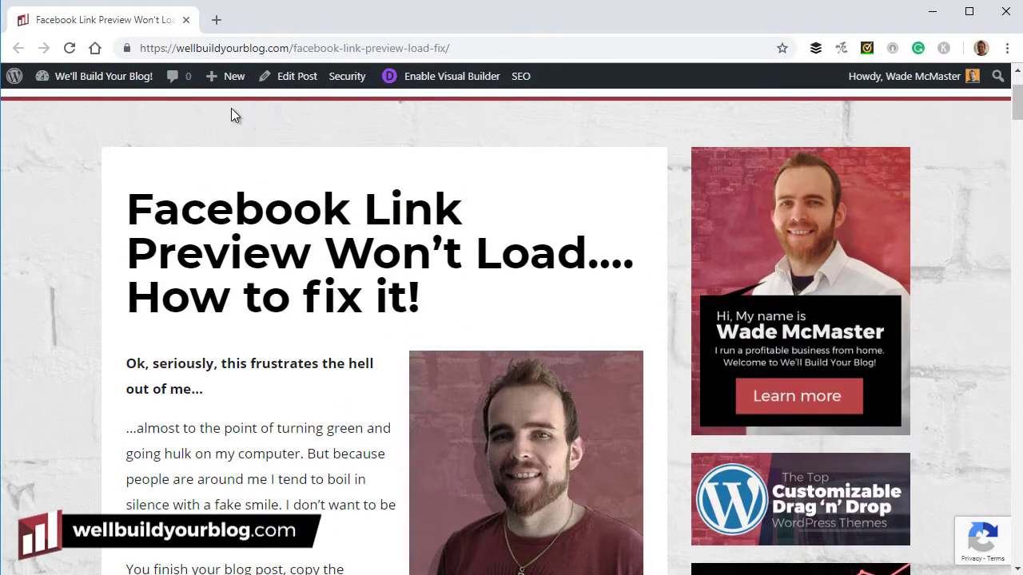
{"action": "right_click", "coordinate": [238, 78]}
{"action": "right_click", "coordinate": [294, 77]}
{"action": "key", "text": "Escape"}
{"action": "middle_click", "coordinate": [316, 93]}
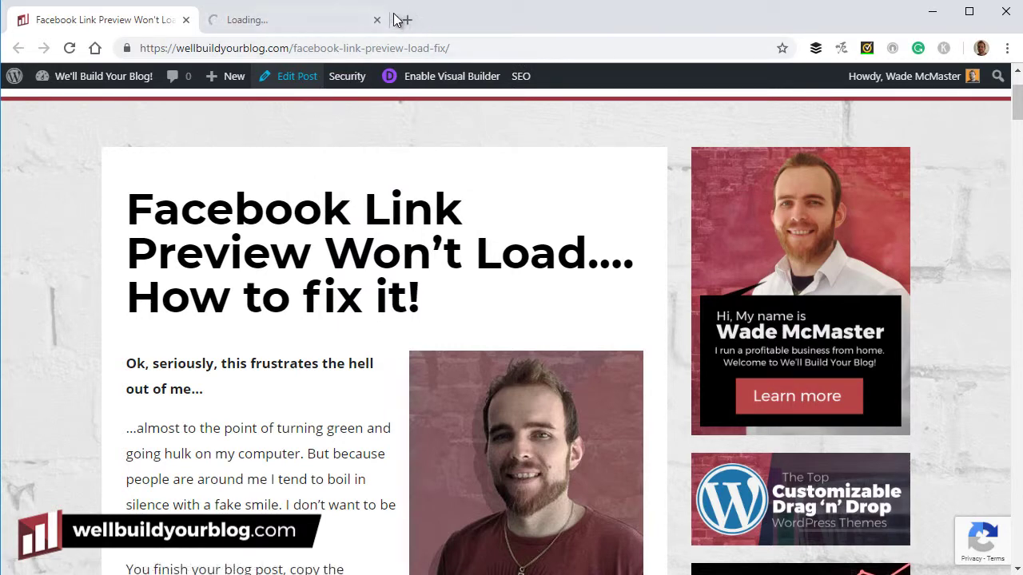
{"action": "left_click", "coordinate": [324, 22]}
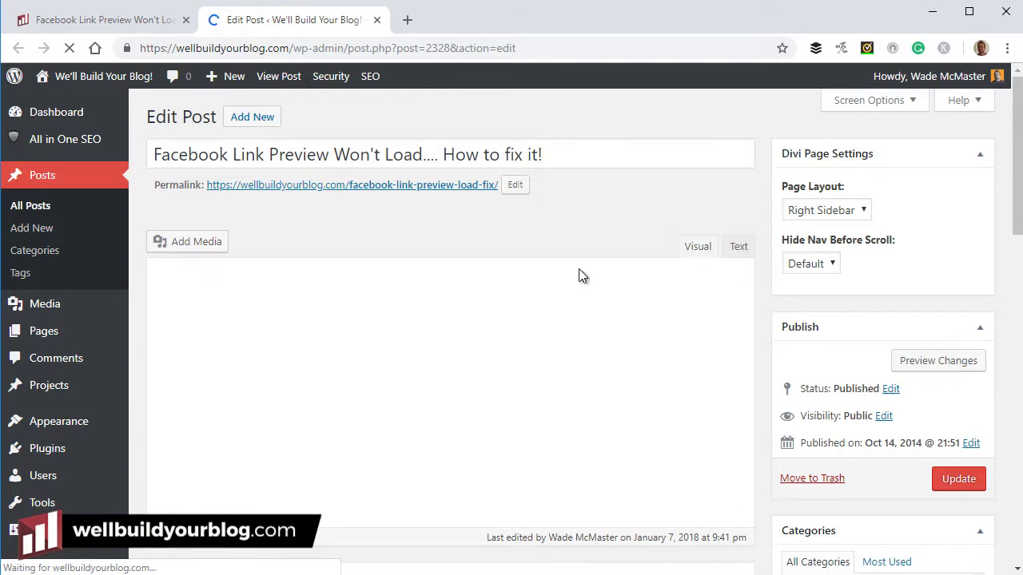
- Add the line "Did this work for you? Why not share on Facebook or Tweet out on Twitter!" above the "But..." heading
{"action": "scroll", "coordinate": [591, 276], "scroll_direction": "down", "scroll_amount": 10}
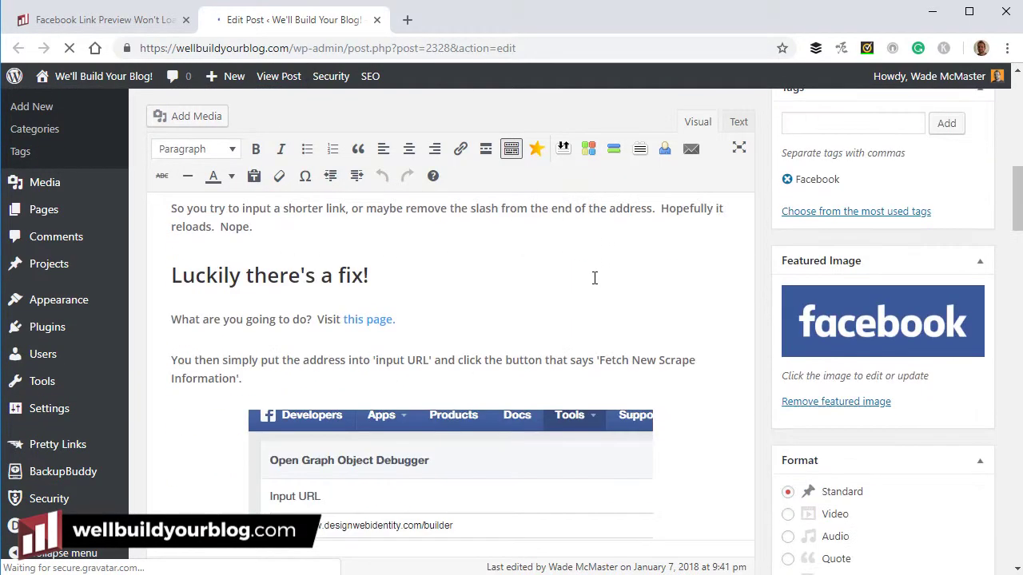
{"action": "scroll", "coordinate": [595, 278], "scroll_direction": "down", "scroll_amount": 3}
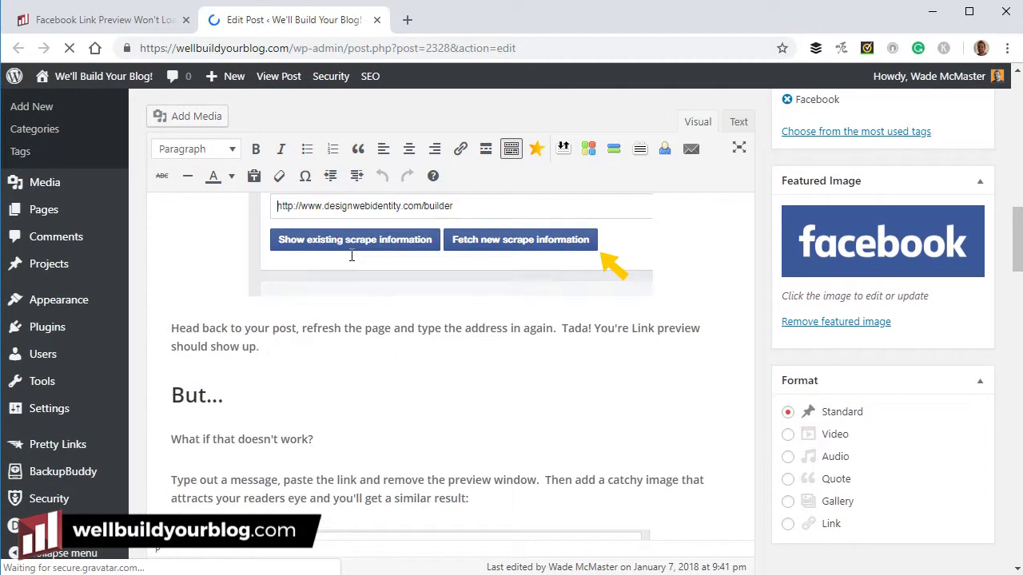
{"action": "key", "text": "Return"}
{"action": "type", "text": "Did this work for you? Why noit share on Facebook or Tew"}
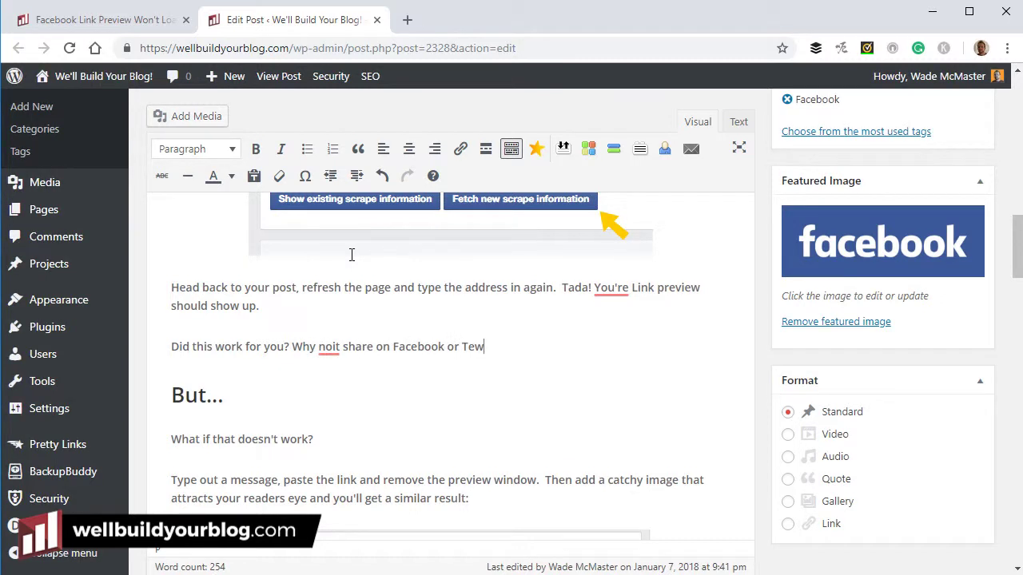
{"action": "key", "text": "BackSpace"}
{"action": "key", "text": "BackSpace"}
{"action": "type", "text": "weet out on Twitter"}
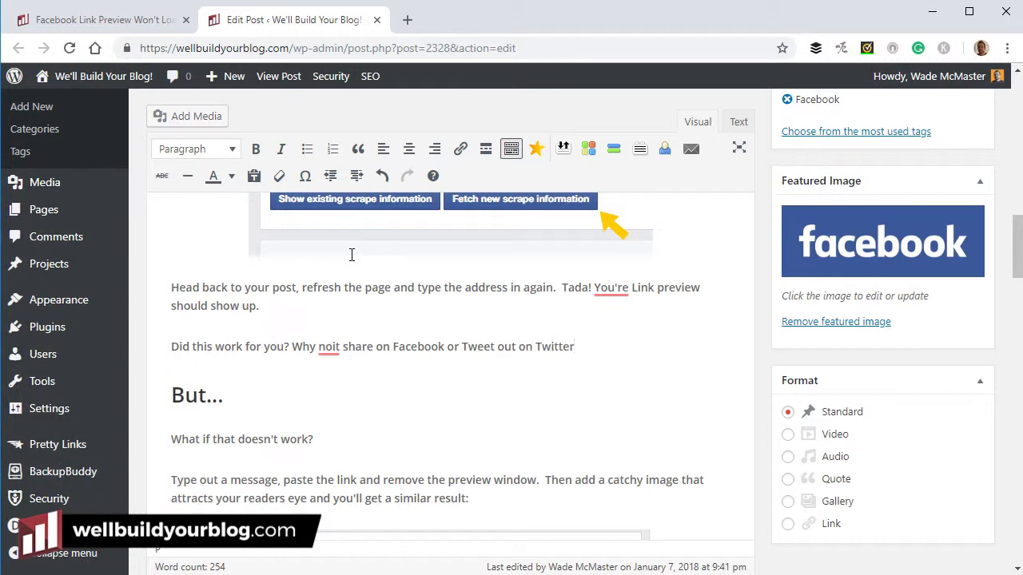
{"action": "type", "text": "!"}
{"action": "mouse_move", "coordinate": [332, 346]}
{"action": "left_click", "coordinate": [330, 244]}
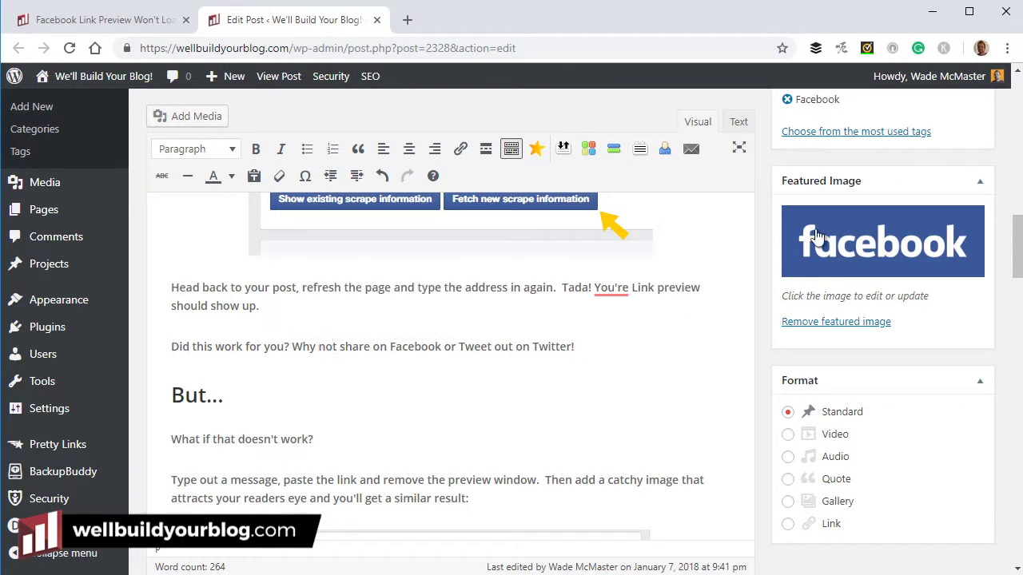
- Make the question "Did this work for you?" bold and italic
{"action": "left_click_drag", "start_coordinate": [293, 346], "coordinate": [284, 345]}
{"action": "left_click_drag", "start_coordinate": [188, 345], "coordinate": [171, 345]}
{"action": "key", "text": "ctrl+b"}
{"action": "key", "text": "ctrl+i"}
{"action": "left_click", "coordinate": [428, 347]}
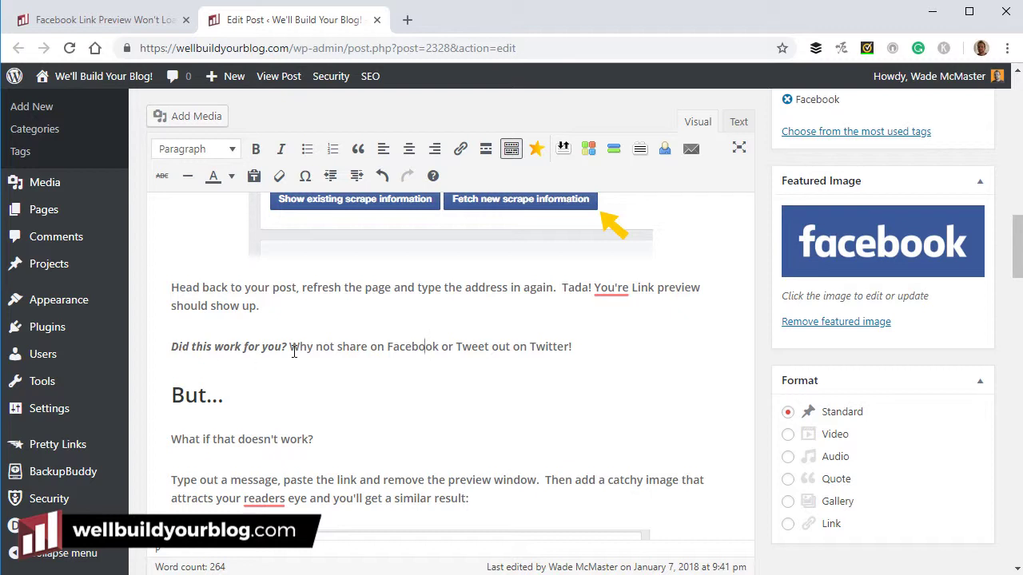
{"action": "left_click", "coordinate": [388, 344]}
{"action": "left_click_drag", "start_coordinate": [330, 347], "coordinate": [570, 352]}
{"action": "left_click", "coordinate": [389, 347]}
- Open sharelinkgenerator.com in a new tab and bring its Facebook and Twitter link forms into view
{"action": "left_click", "coordinate": [407, 24]}
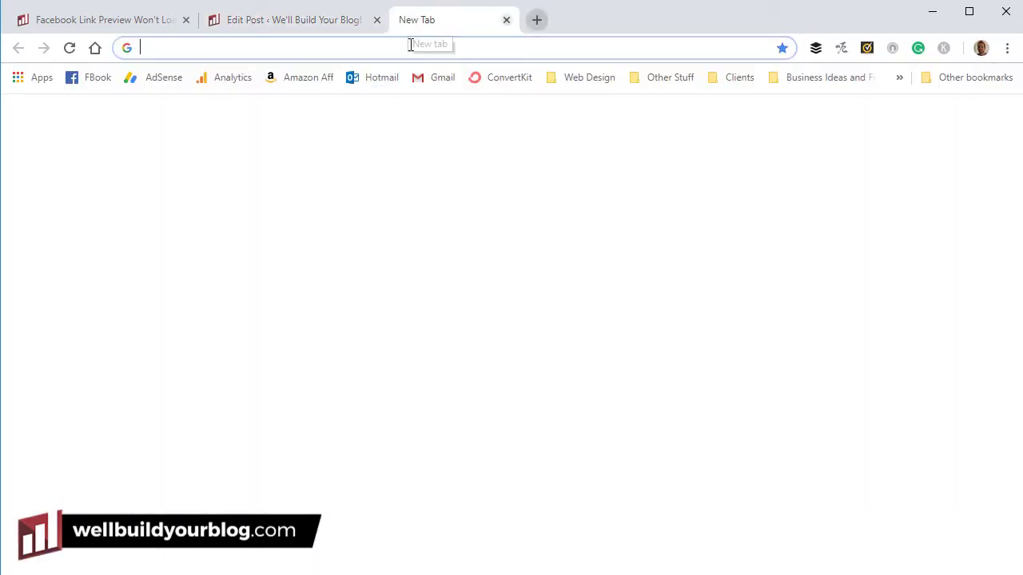
{"action": "type", "text": "sharel"}
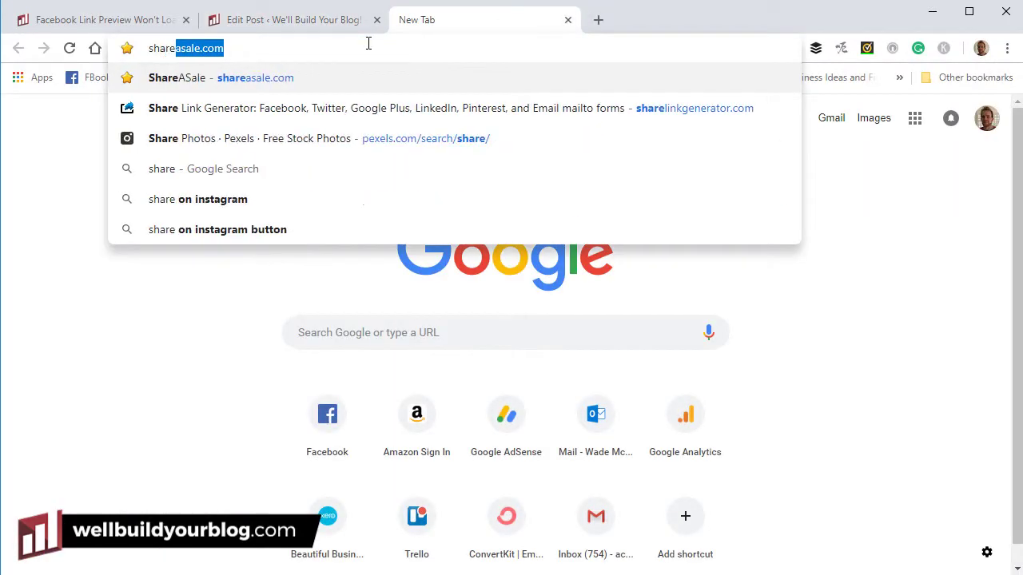
{"action": "type", "text": "inkgenerator"}
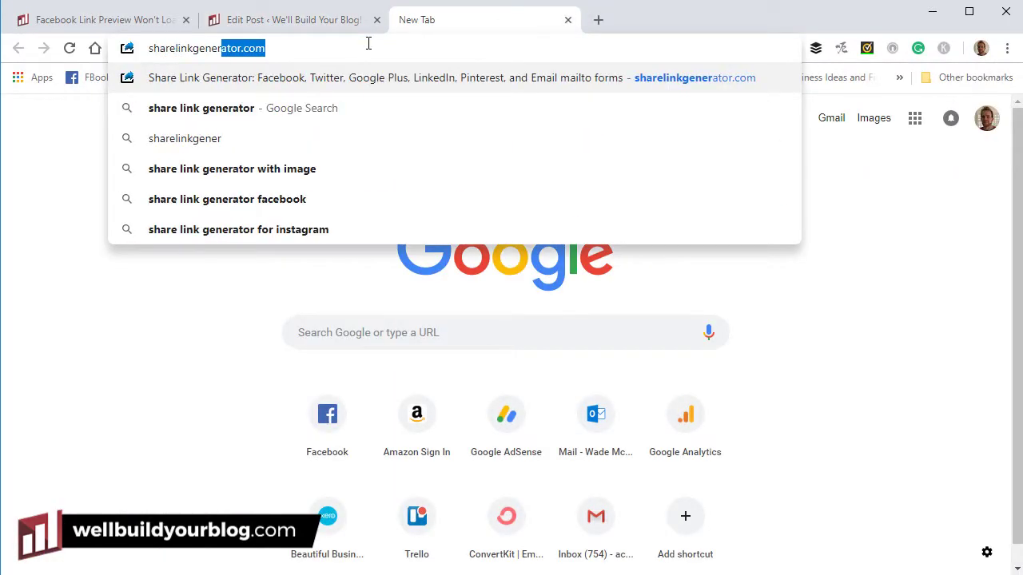
{"action": "key", "text": "Return"}
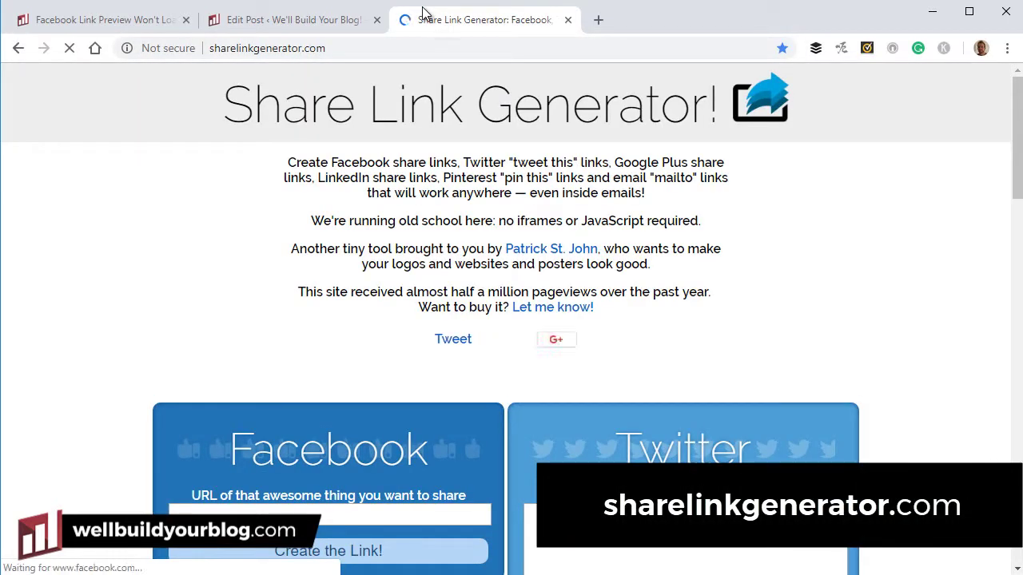
{"action": "scroll", "coordinate": [346, 404], "scroll_direction": "down", "scroll_amount": 1}
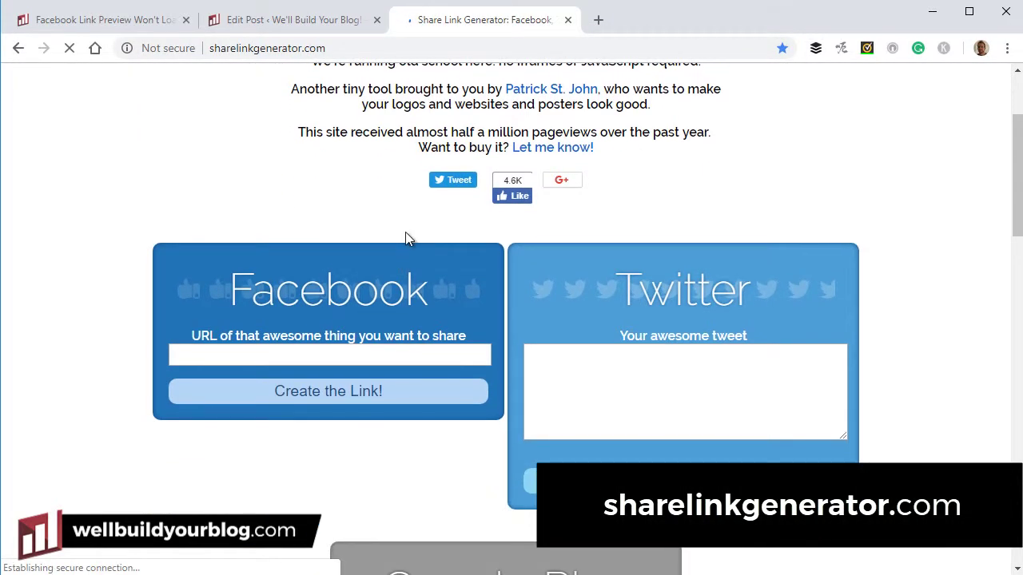
{"action": "scroll", "coordinate": [417, 235], "scroll_direction": "down", "scroll_amount": 2}
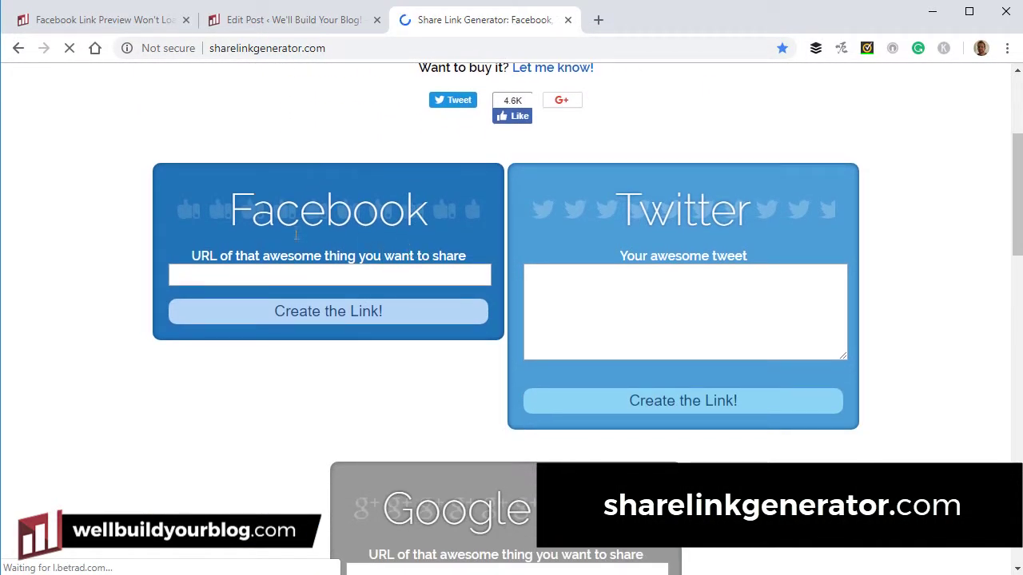
- Examine where the post's address can be found, on the published page and as the permalink in the post editor
{"action": "left_click", "coordinate": [68, 21]}
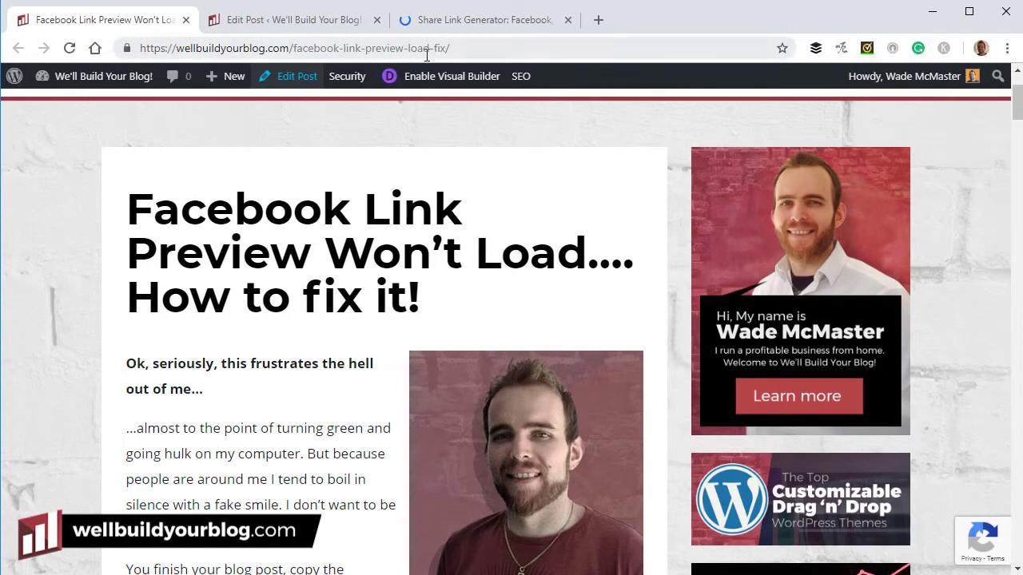
{"action": "left_click", "coordinate": [458, 48]}
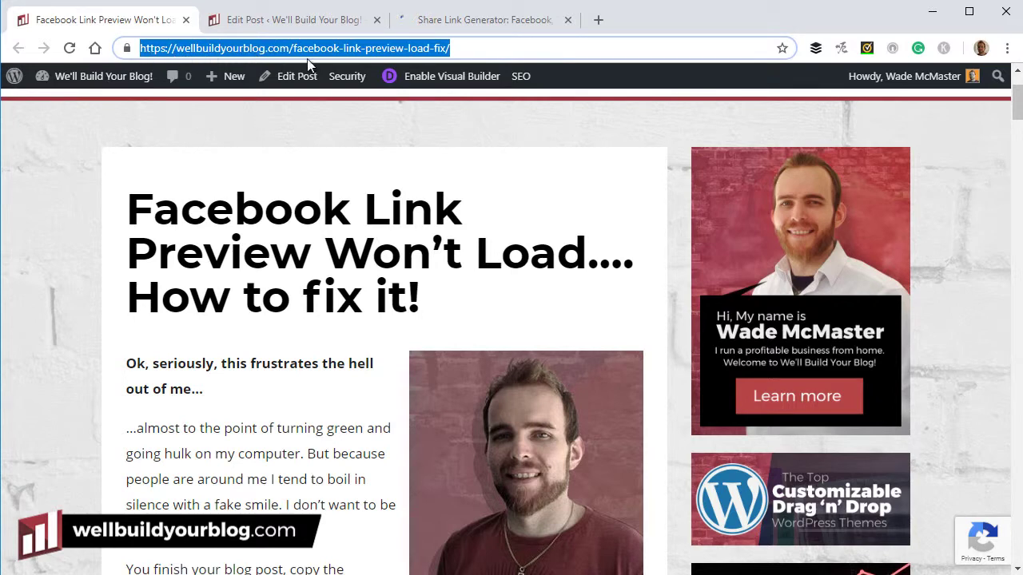
{"action": "left_click", "coordinate": [304, 21]}
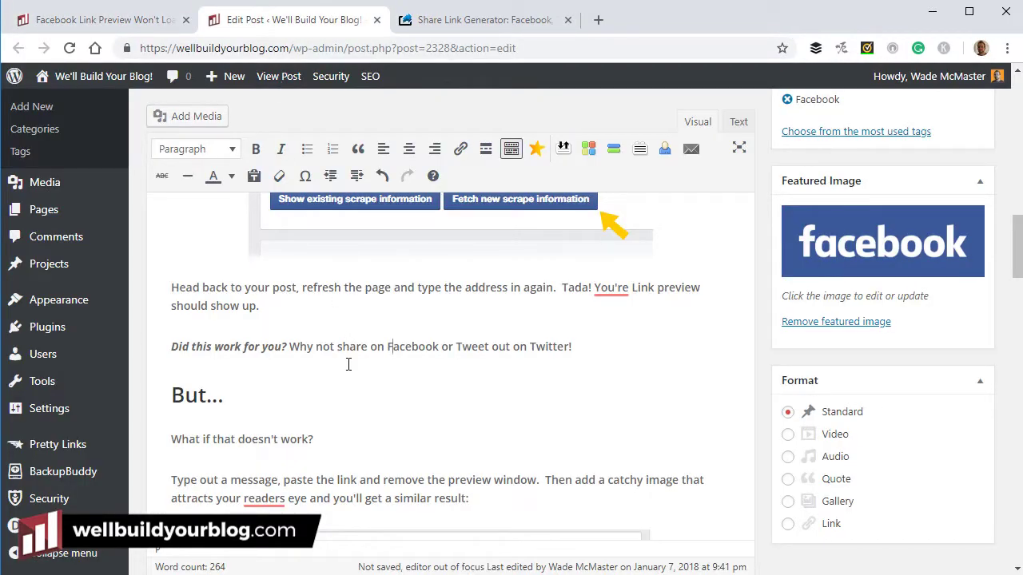
{"action": "left_click_drag", "start_coordinate": [1016, 248], "coordinate": [1016, 104]}
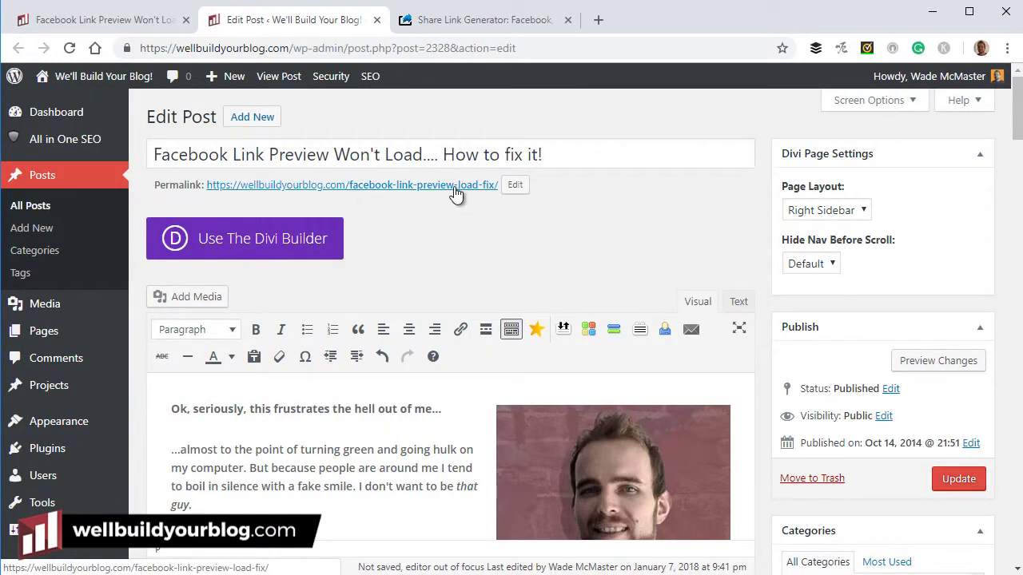
{"action": "mouse_move", "coordinate": [206, 186]}
{"action": "left_mouse_down"}
{"action": "mouse_move", "coordinate": [500, 185]}
{"action": "mouse_move", "coordinate": [190, 185]}
{"action": "left_mouse_up"}
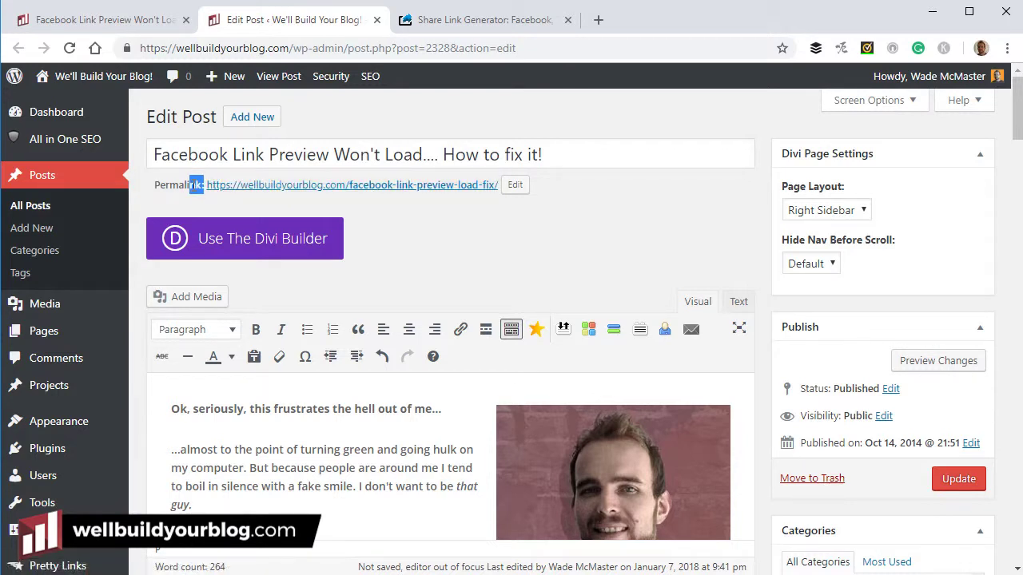
{"action": "left_click", "coordinate": [531, 199]}
{"action": "scroll", "coordinate": [299, 266], "scroll_direction": "down", "scroll_amount": 10}
{"action": "scroll", "coordinate": [289, 366], "scroll_direction": "up", "scroll_amount": 3}
{"action": "scroll", "coordinate": [293, 367], "scroll_direction": "down", "scroll_amount": 3}
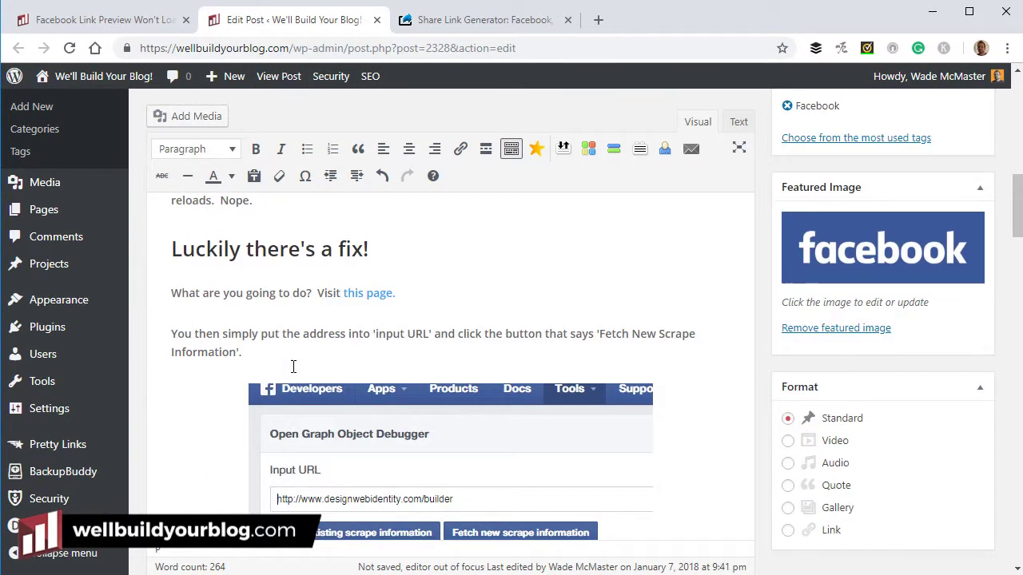
{"action": "scroll", "coordinate": [293, 366], "scroll_direction": "down", "scroll_amount": 4}
- Copy the published post's address and highlight the new sharing sentence in the post editor
{"action": "left_click", "coordinate": [91, 22]}
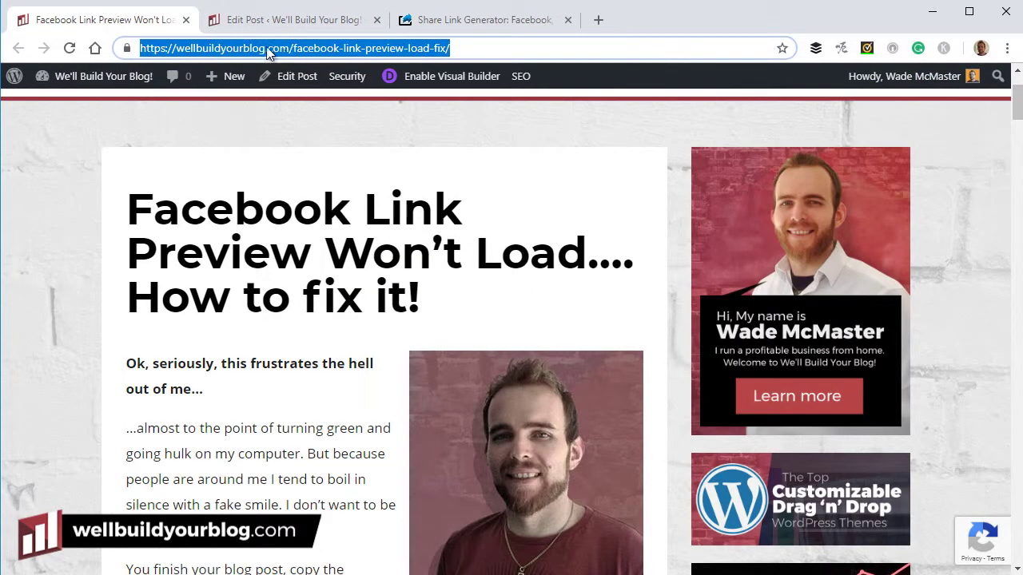
{"action": "right_click", "coordinate": [228, 50]}
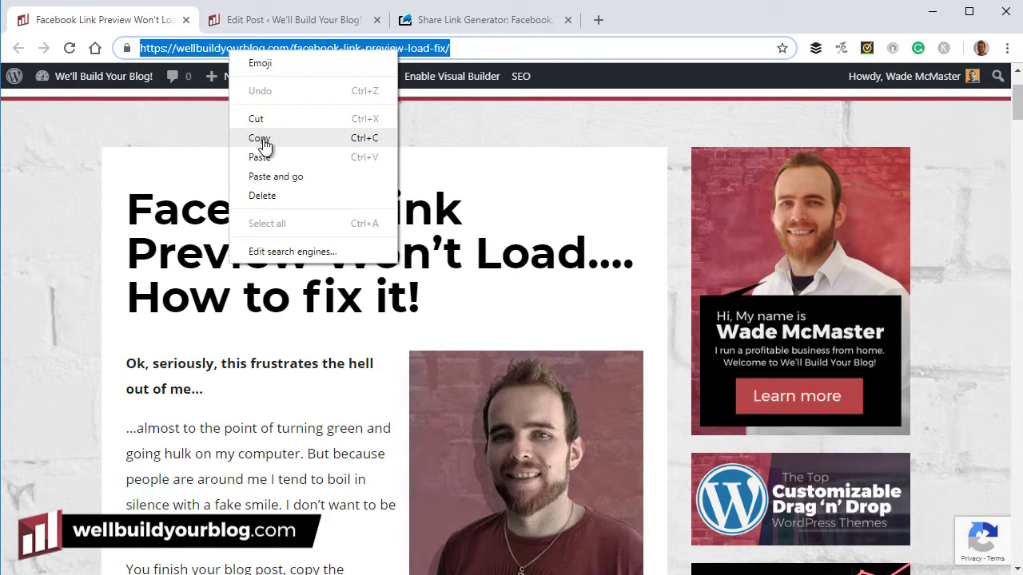
{"action": "left_click", "coordinate": [261, 139]}
{"action": "left_click", "coordinate": [272, 19]}
{"action": "scroll", "coordinate": [432, 297], "scroll_direction": "down", "scroll_amount": 3}
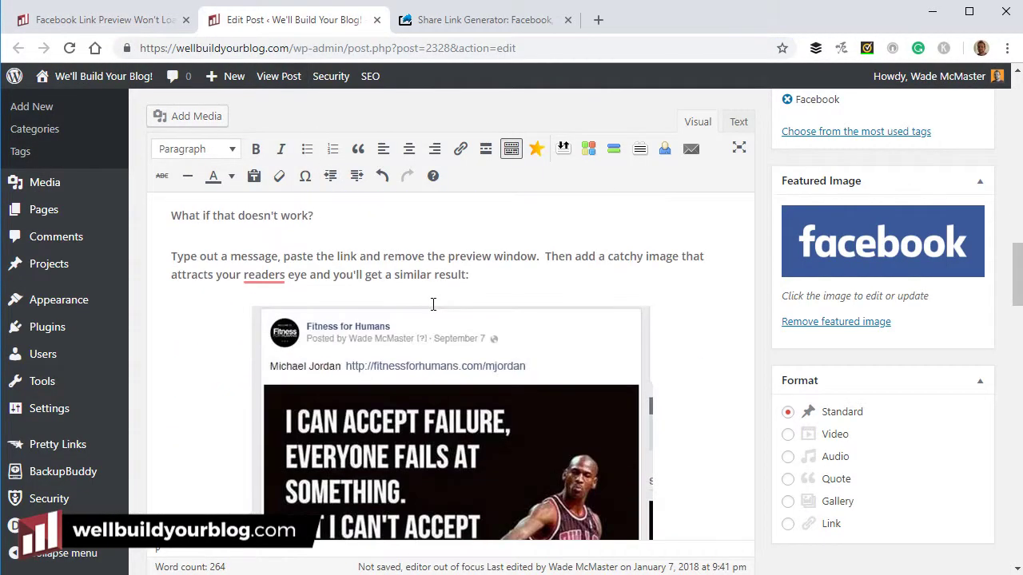
{"action": "scroll", "coordinate": [415, 297], "scroll_direction": "up", "scroll_amount": 2}
{"action": "scroll", "coordinate": [343, 400], "scroll_direction": "down", "scroll_amount": 1}
{"action": "scroll", "coordinate": [436, 375], "scroll_direction": "up", "scroll_amount": 2}
{"action": "left_click_drag", "start_coordinate": [569, 361], "coordinate": [267, 361]}
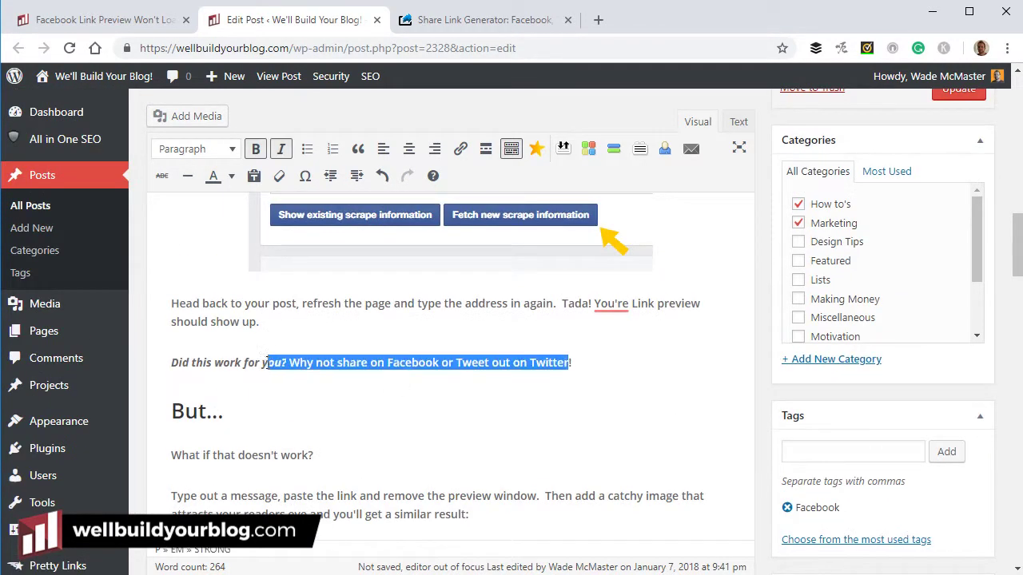
{"action": "left_click", "coordinate": [294, 356]}
- Copy the published post's address and paste it as the URL to share in Share Link Generator's Facebook form
{"action": "left_click", "coordinate": [112, 19]}
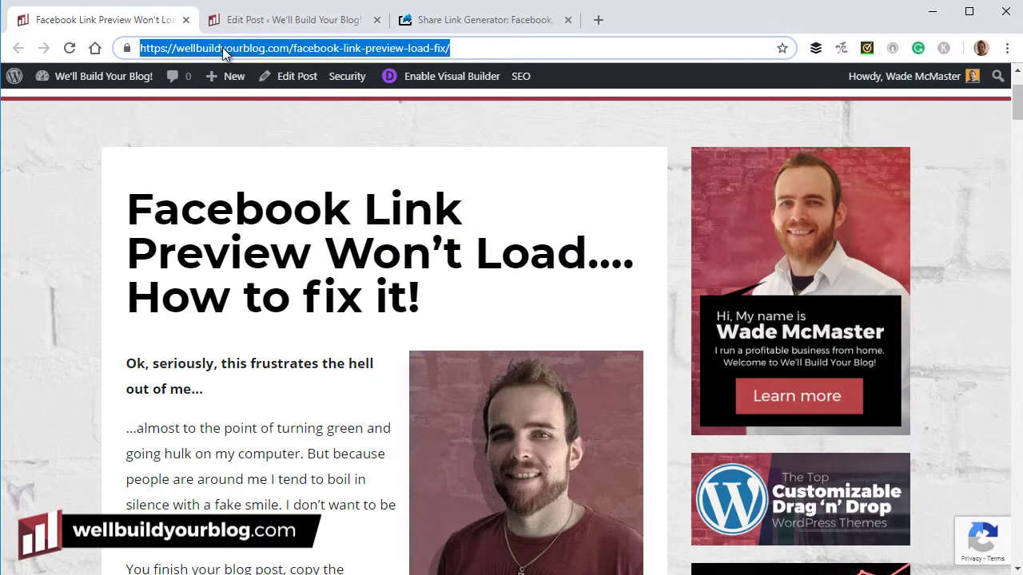
{"action": "right_click", "coordinate": [171, 48]}
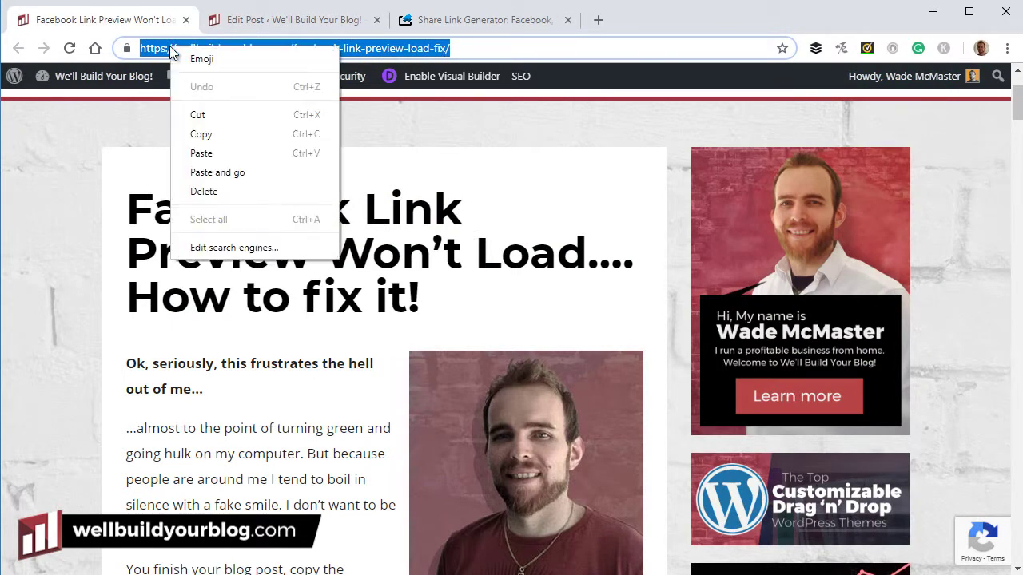
{"action": "left_click", "coordinate": [213, 132]}
{"action": "left_click", "coordinate": [451, 12]}
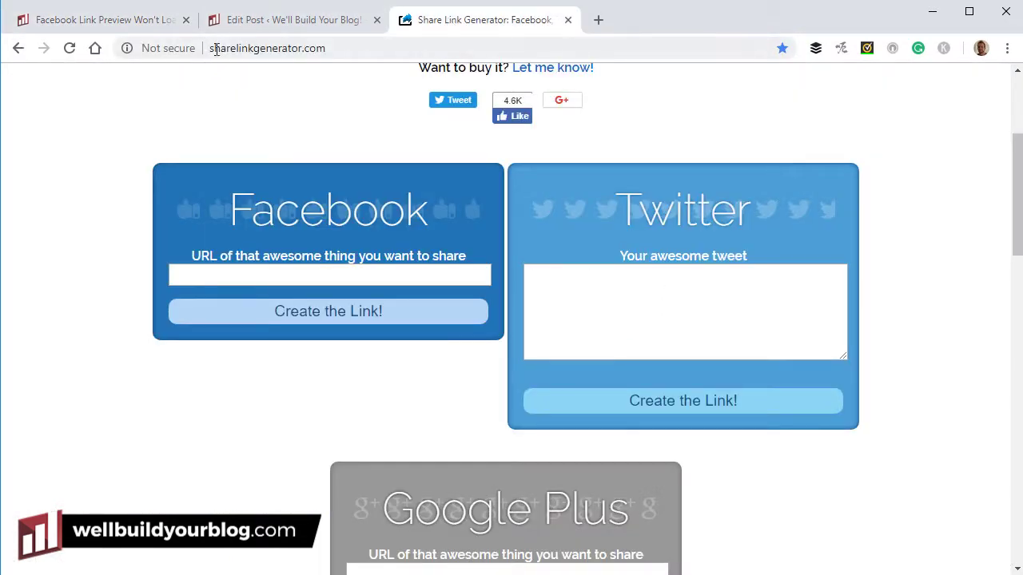
{"action": "scroll", "coordinate": [429, 237], "scroll_direction": "up", "scroll_amount": 3}
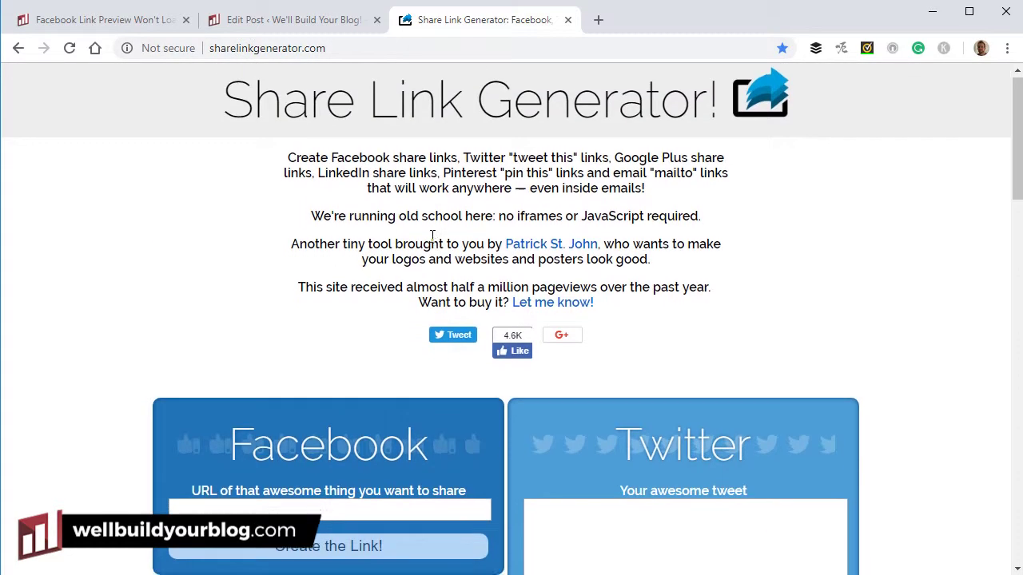
{"action": "scroll", "coordinate": [428, 238], "scroll_direction": "down", "scroll_amount": 6}
{"action": "scroll", "coordinate": [416, 232], "scroll_direction": "up", "scroll_amount": 3}
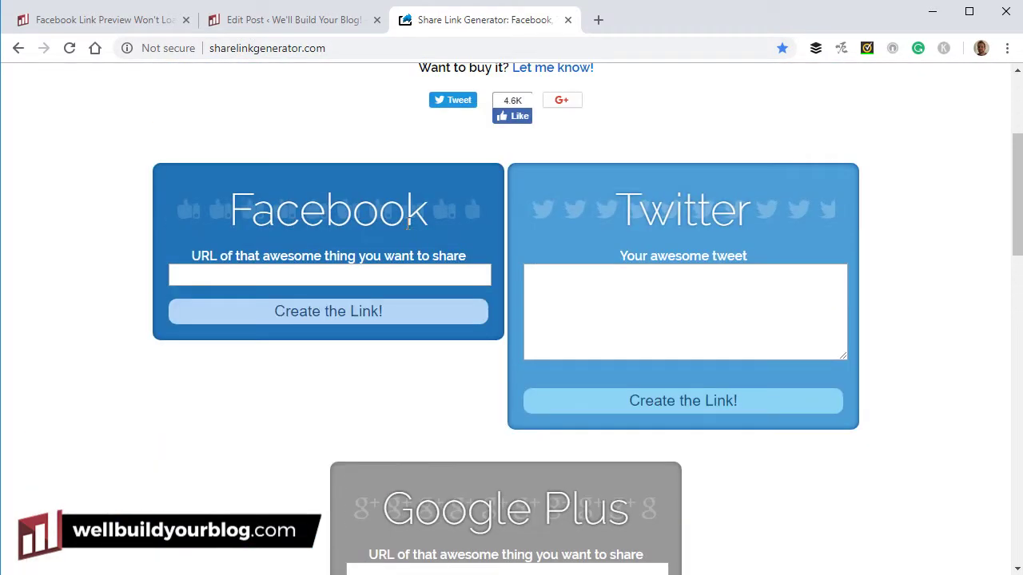
{"action": "left_click", "coordinate": [342, 276]}
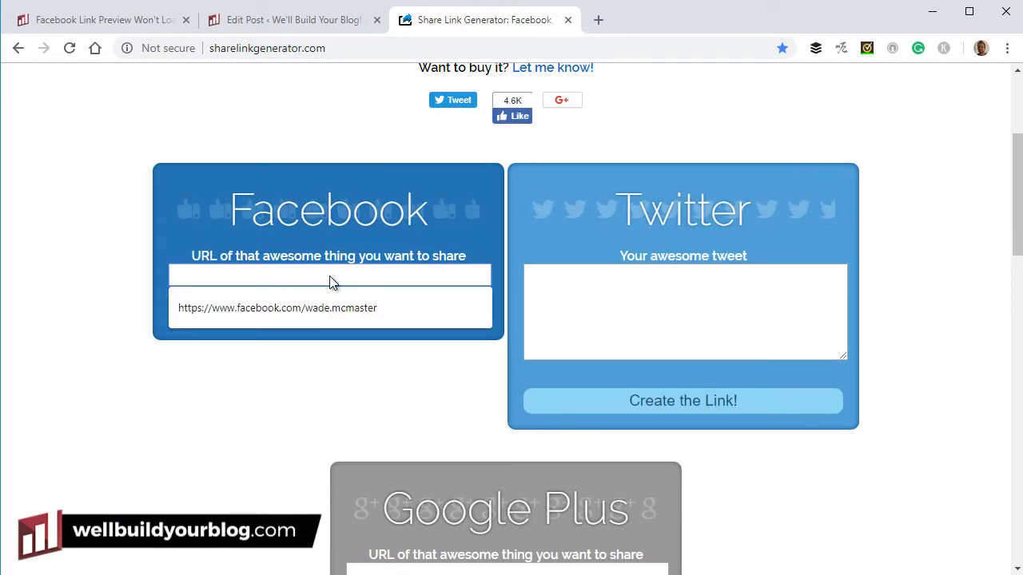
{"action": "right_click", "coordinate": [331, 277]}
{"action": "left_click", "coordinate": [368, 401]}
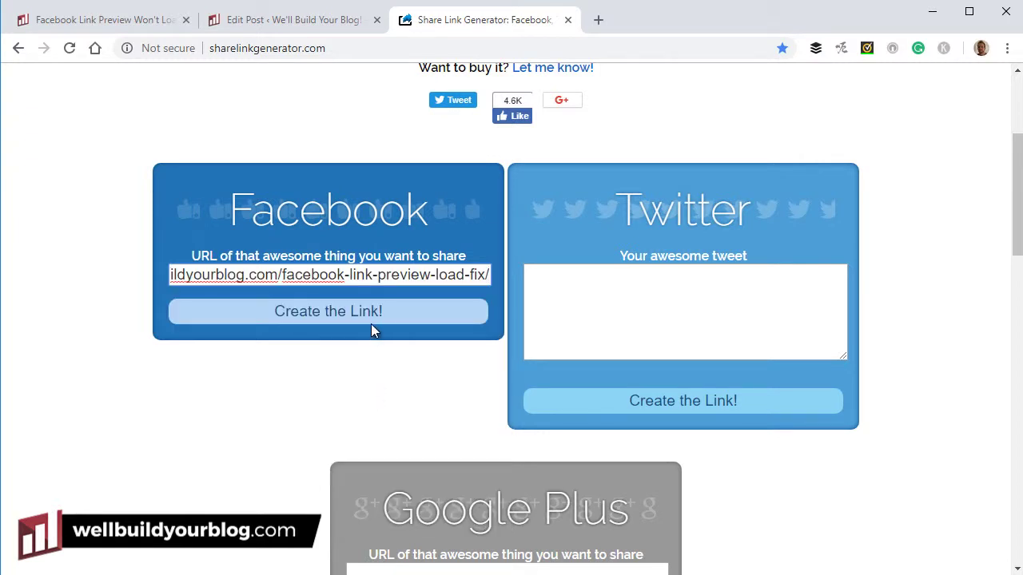
- Create the Facebook share link from the entered address and paste the post's address into the Twitter form's tweet text
{"action": "left_click", "coordinate": [332, 310]}
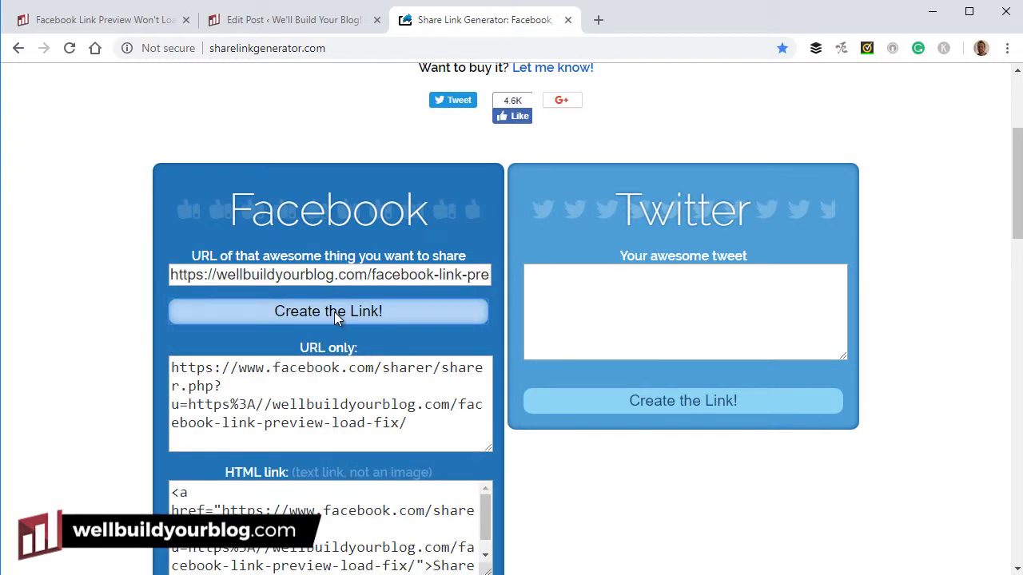
{"action": "left_click", "coordinate": [622, 280]}
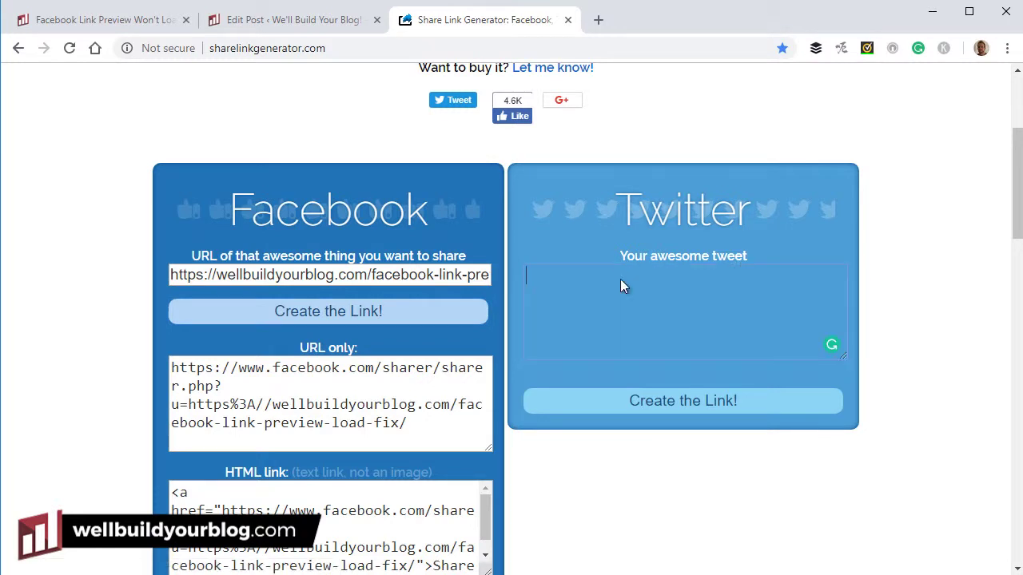
{"action": "right_click", "coordinate": [621, 280]}
{"action": "left_click", "coordinate": [684, 407]}
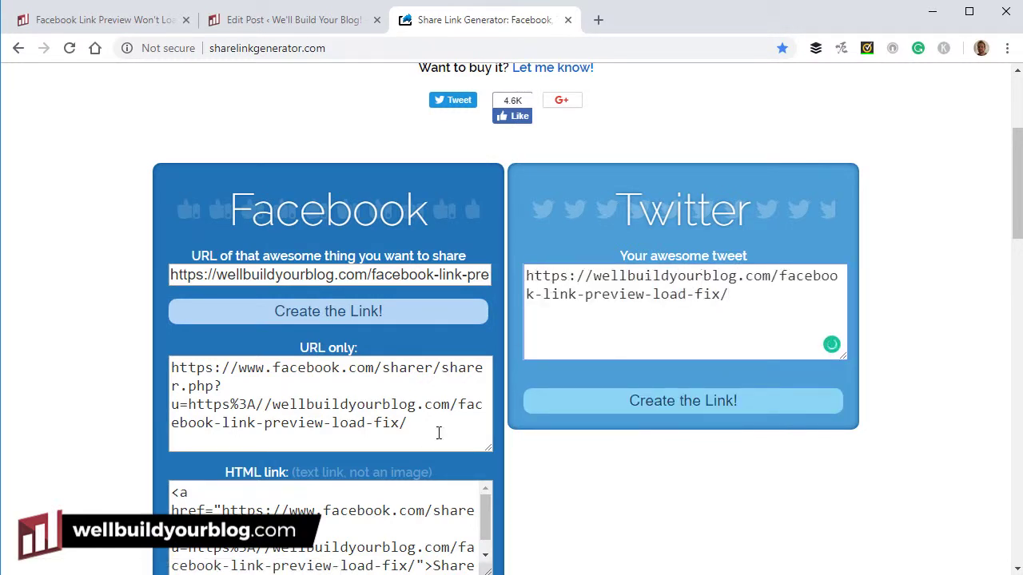
- Copy the generated URL-only Facebook share link and return to the post editor
{"action": "scroll", "coordinate": [428, 440], "scroll_direction": "down", "scroll_amount": 1}
{"action": "left_click", "coordinate": [425, 342]}
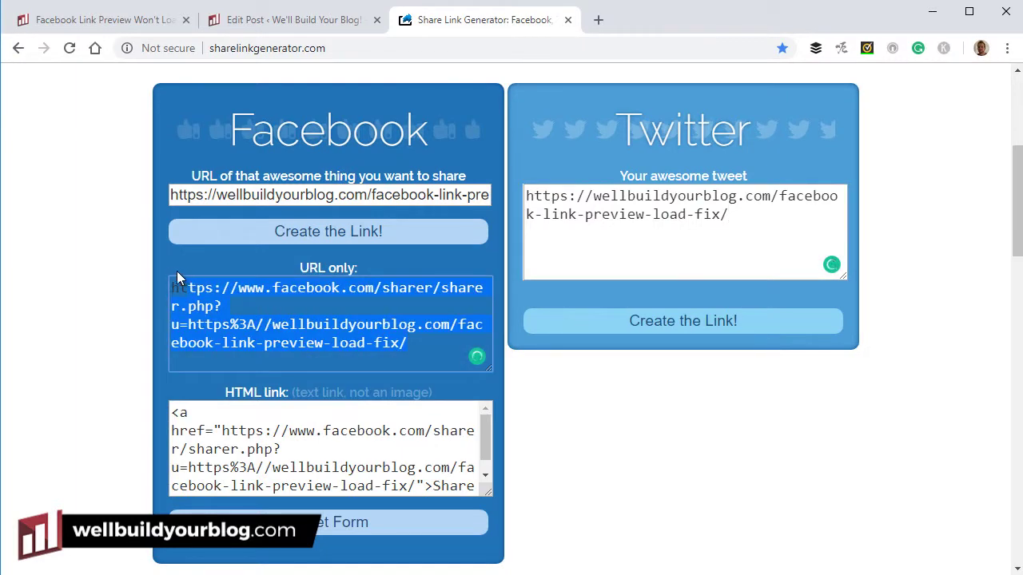
{"action": "right_click", "coordinate": [199, 289]}
{"action": "left_click", "coordinate": [251, 344]}
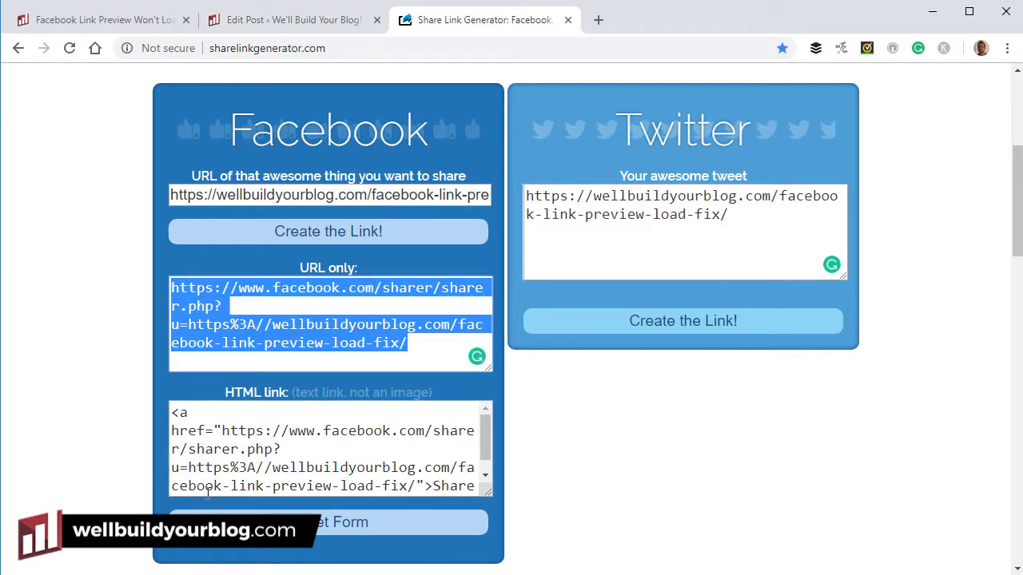
{"action": "right_click", "coordinate": [264, 281]}
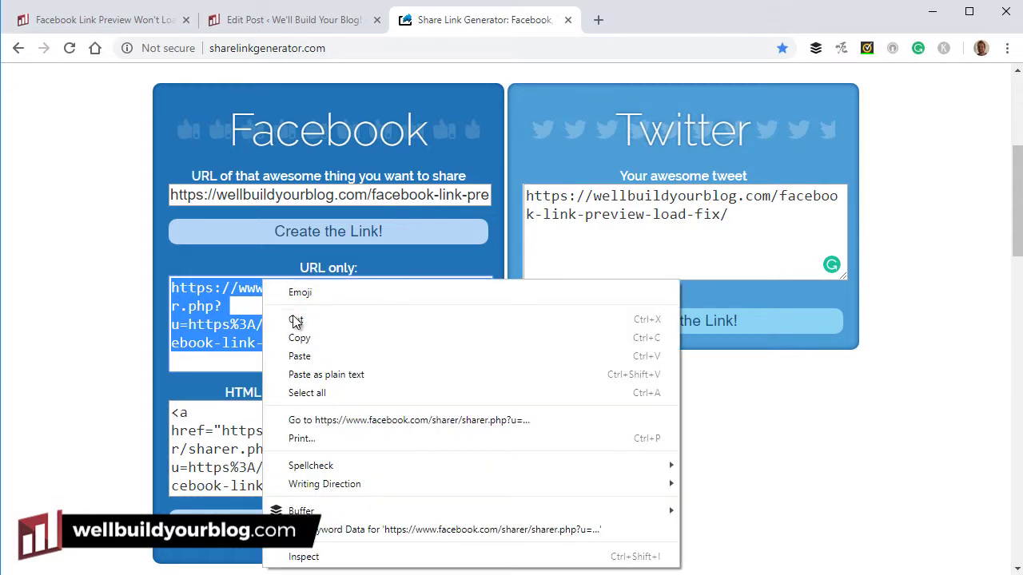
{"action": "left_click", "coordinate": [299, 337]}
{"action": "left_click", "coordinate": [276, 20]}
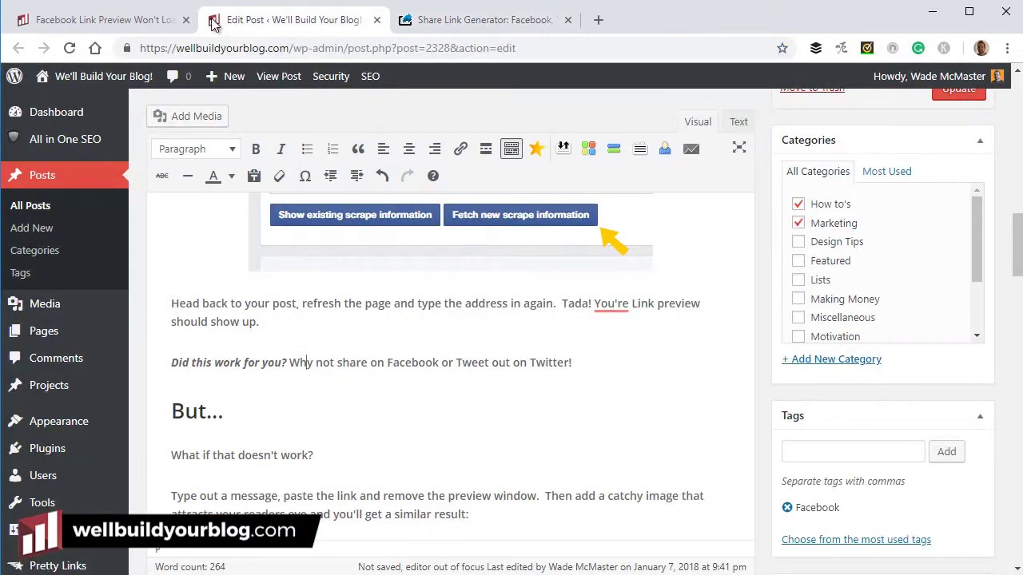
- Try to link the words "share on Facebook" in the sharing sentence to the copied Facebook share URL
{"action": "left_click_drag", "start_coordinate": [350, 362], "coordinate": [438, 361]}
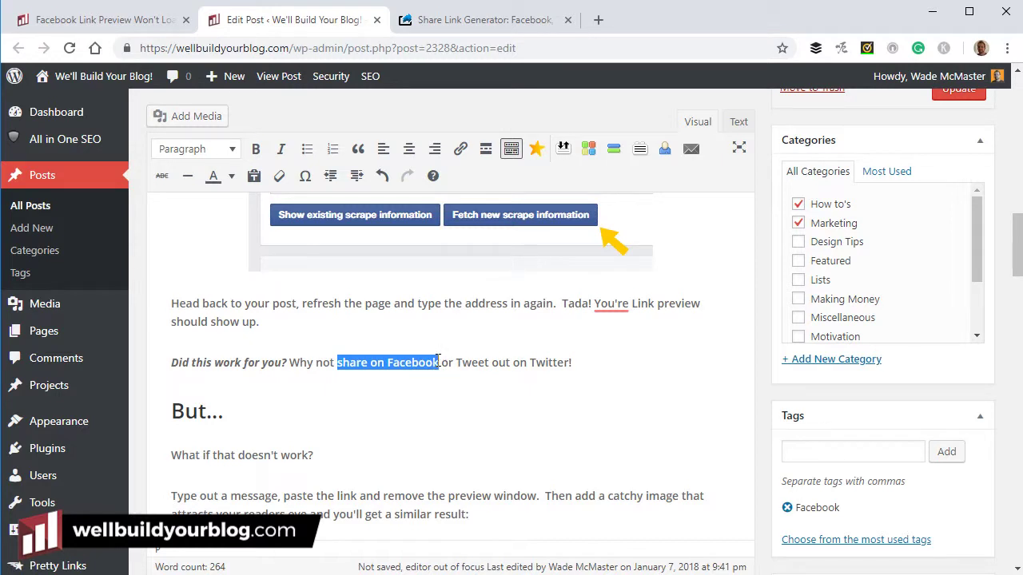
{"action": "left_click", "coordinate": [460, 150]}
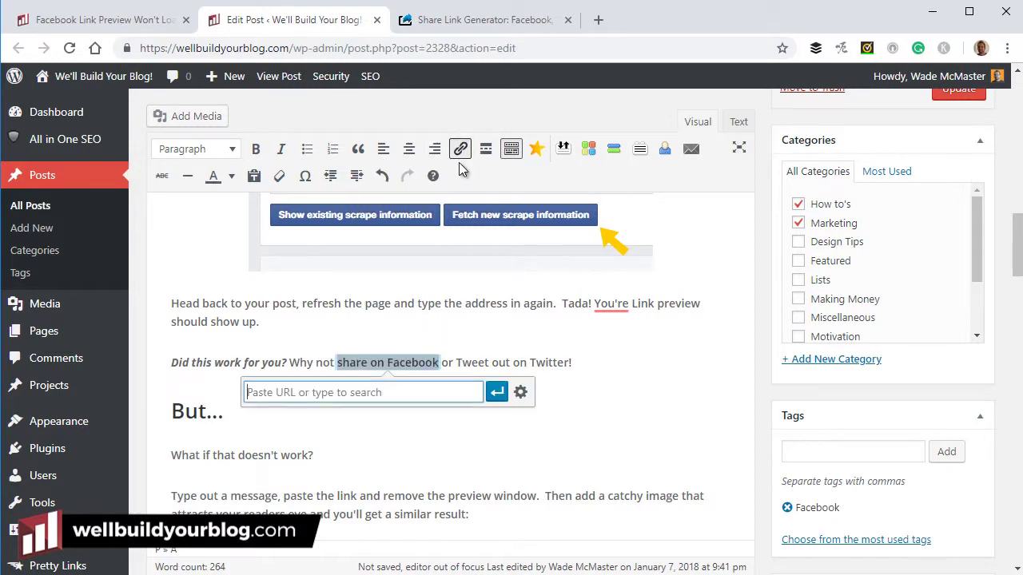
{"action": "right_click", "coordinate": [332, 397]}
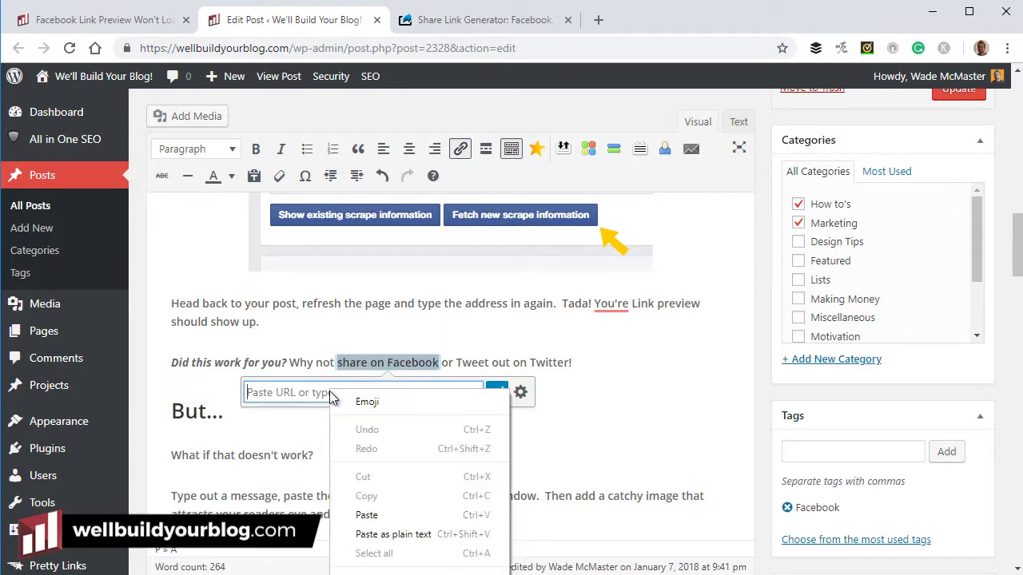
{"action": "left_click", "coordinate": [436, 512]}
{"action": "left_click_drag", "start_coordinate": [330, 390], "coordinate": [273, 400]}
{"action": "key", "text": "ctrl+v"}
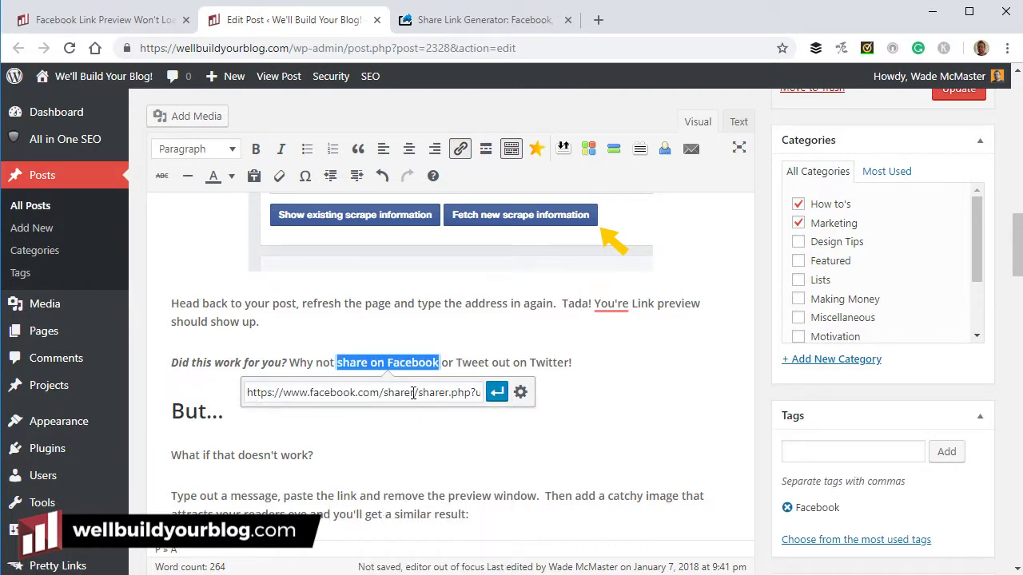
- Copy the link's URL, paste it after the "But..." heading, and undo back to the unlinked sharing sentence
{"action": "key", "text": "ctrl+a"}
{"action": "key", "text": "ctrl+c"}
{"action": "left_click", "coordinate": [575, 412]}
{"action": "key", "text": "ctrl+v"}
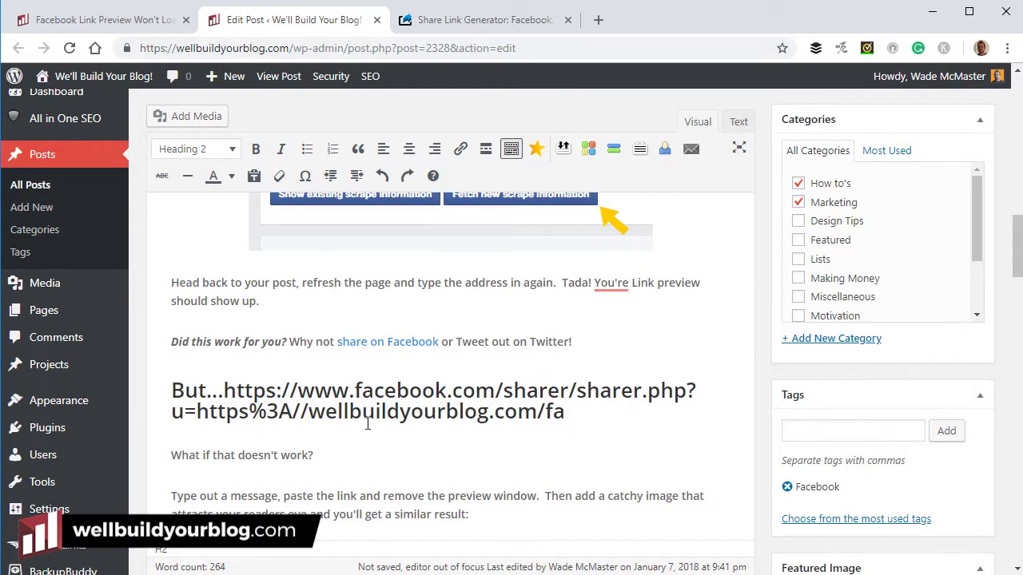
{"action": "key", "text": "ctrl+z"}
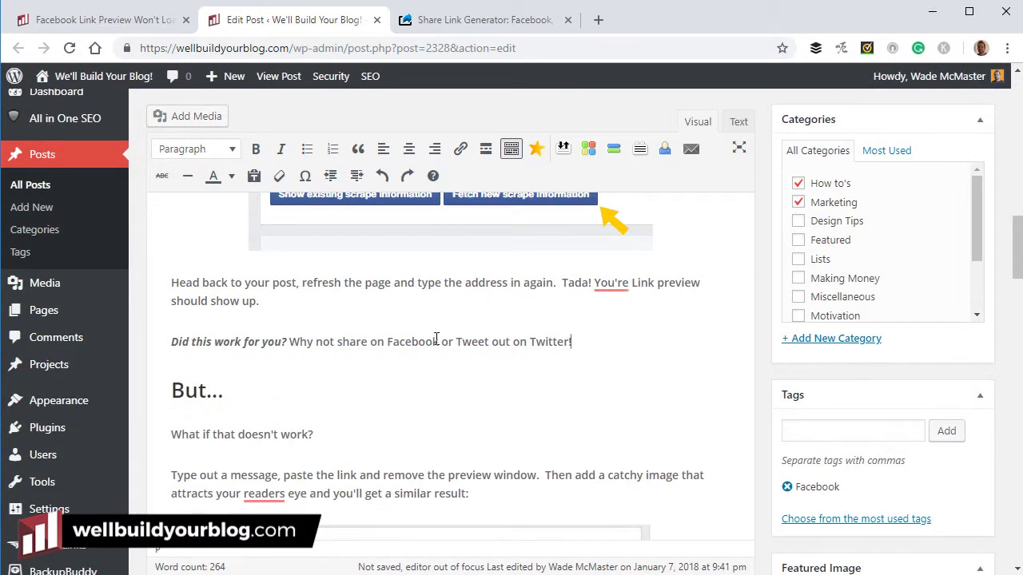
- Link the words "share on Facebook" in the sharing sentence to the copied Facebook share URL and check the link's target
{"action": "left_click_drag", "start_coordinate": [439, 342], "coordinate": [336, 342]}
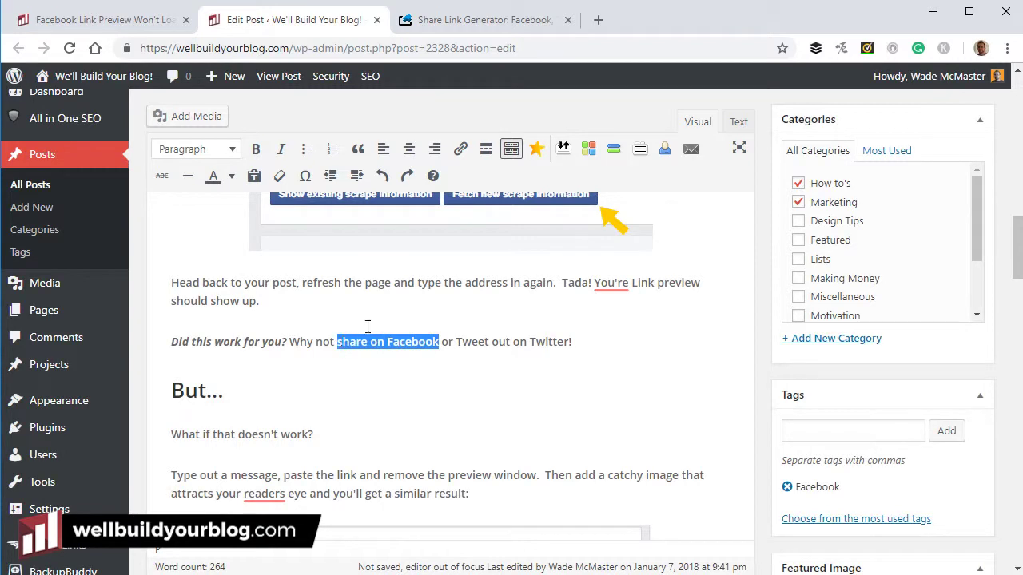
{"action": "left_click", "coordinate": [460, 148]}
{"action": "right_click", "coordinate": [331, 374]}
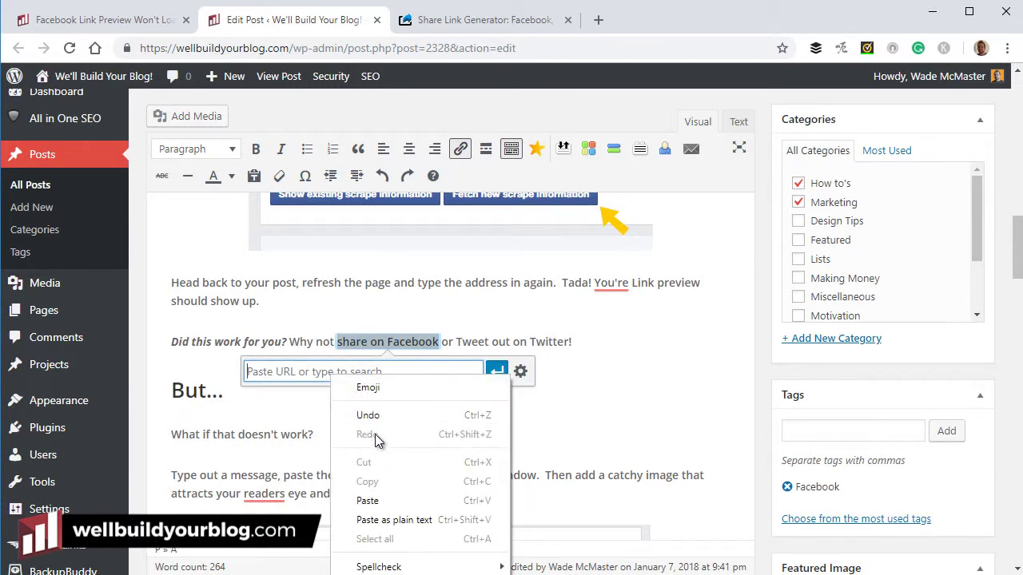
{"action": "left_click", "coordinate": [389, 502]}
{"action": "left_click", "coordinate": [496, 371]}
{"action": "left_click", "coordinate": [633, 380]}
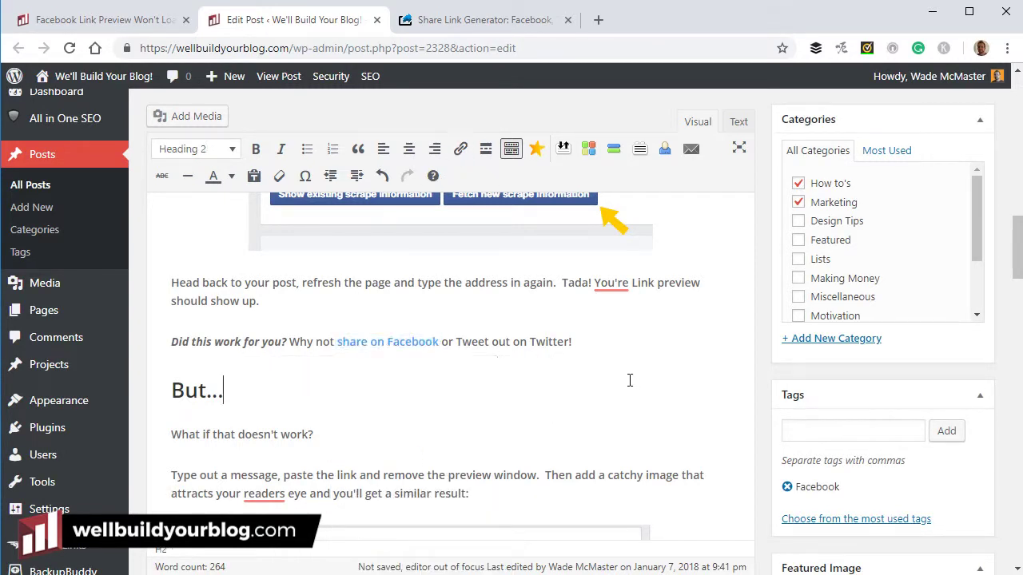
{"action": "left_click", "coordinate": [407, 343]}
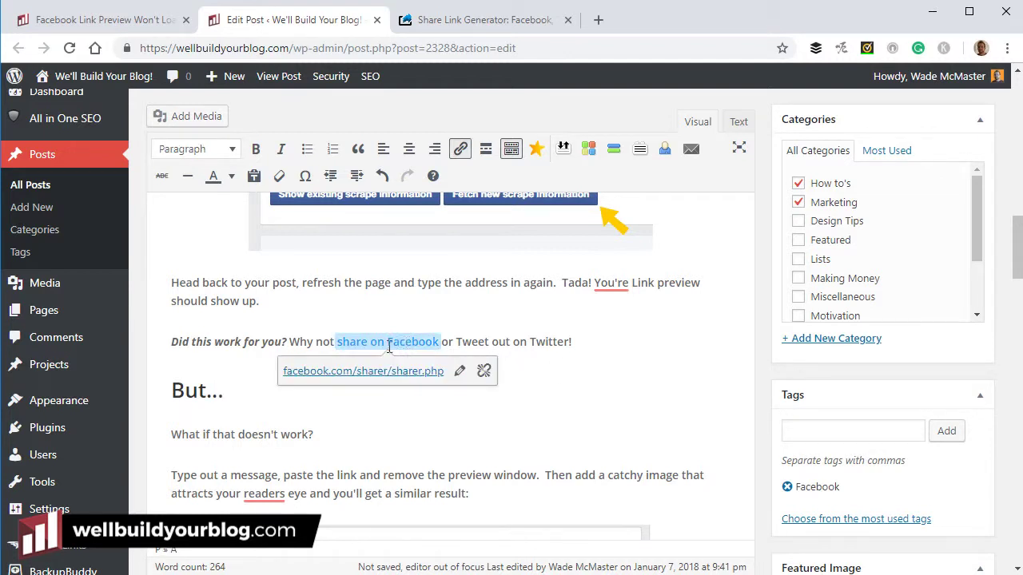
{"action": "left_click", "coordinate": [528, 396]}
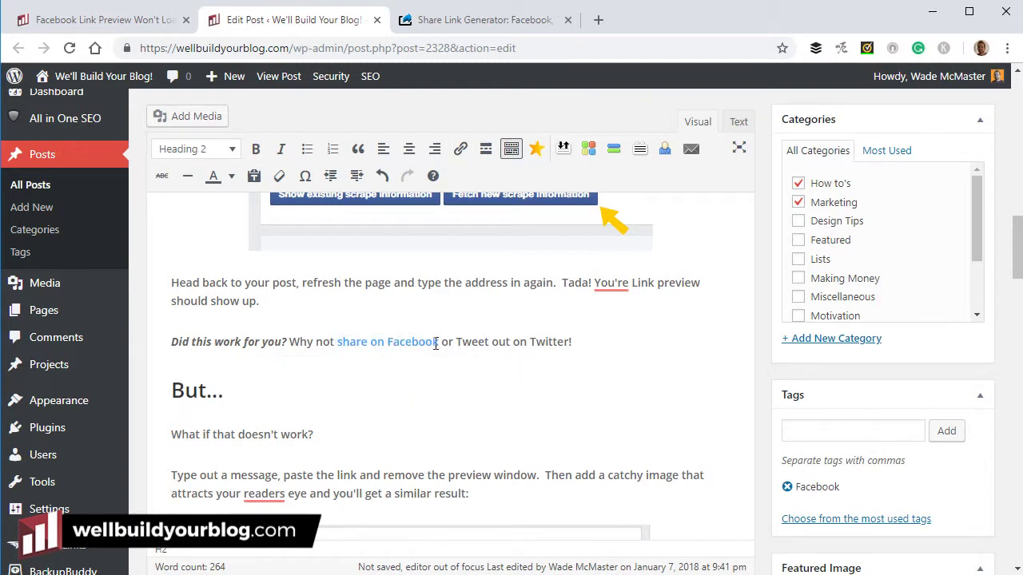
- In Share Link Generator's tweet text, add "This post worked for me!" above the post's address with a blank line between them
{"action": "left_click", "coordinate": [486, 18]}
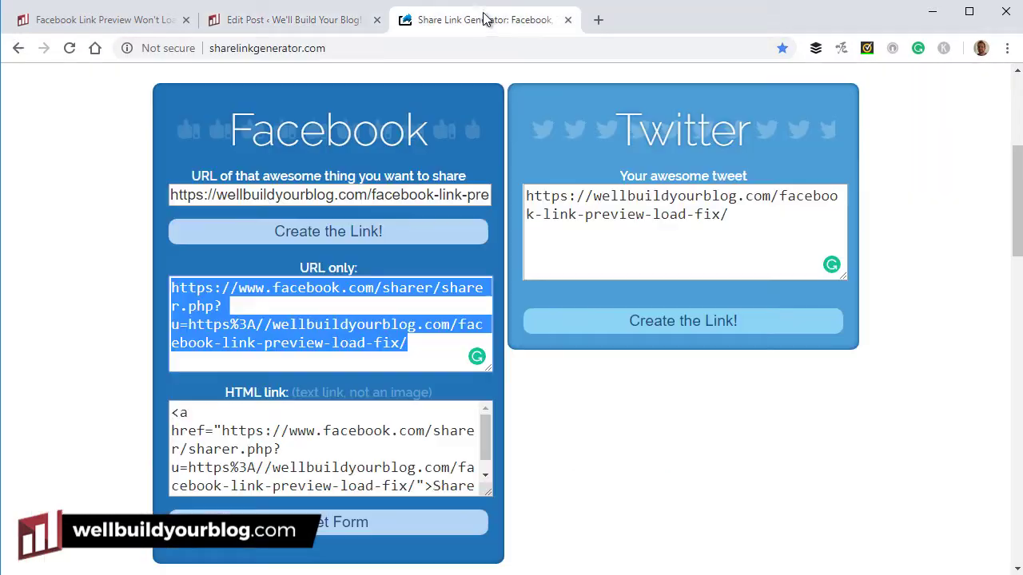
{"action": "left_click", "coordinate": [732, 214]}
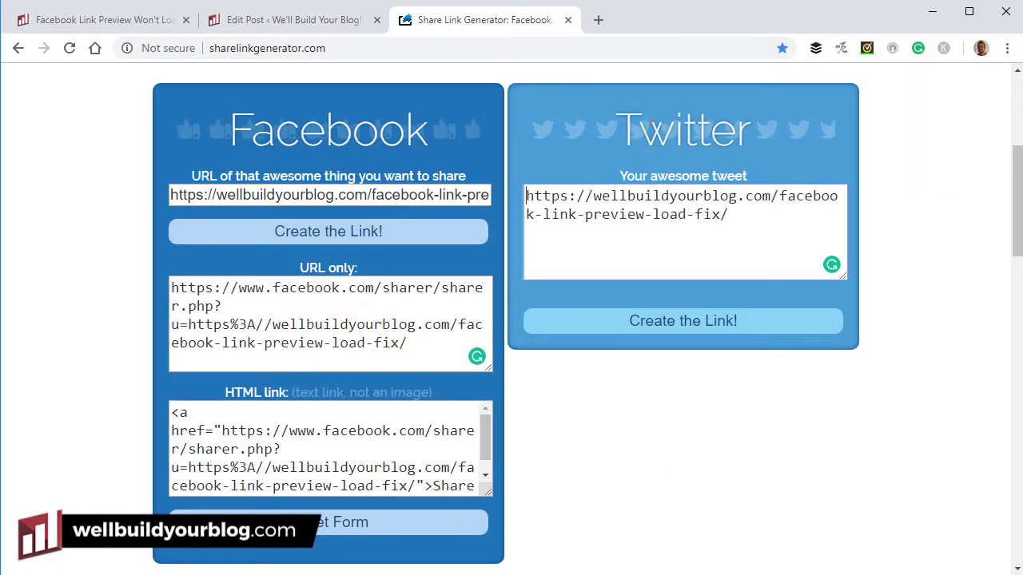
{"action": "key", "text": "ctrl+Home"}
{"action": "key", "text": "Return"}
{"action": "key", "text": "Return"}
{"action": "key", "text": "Up"}
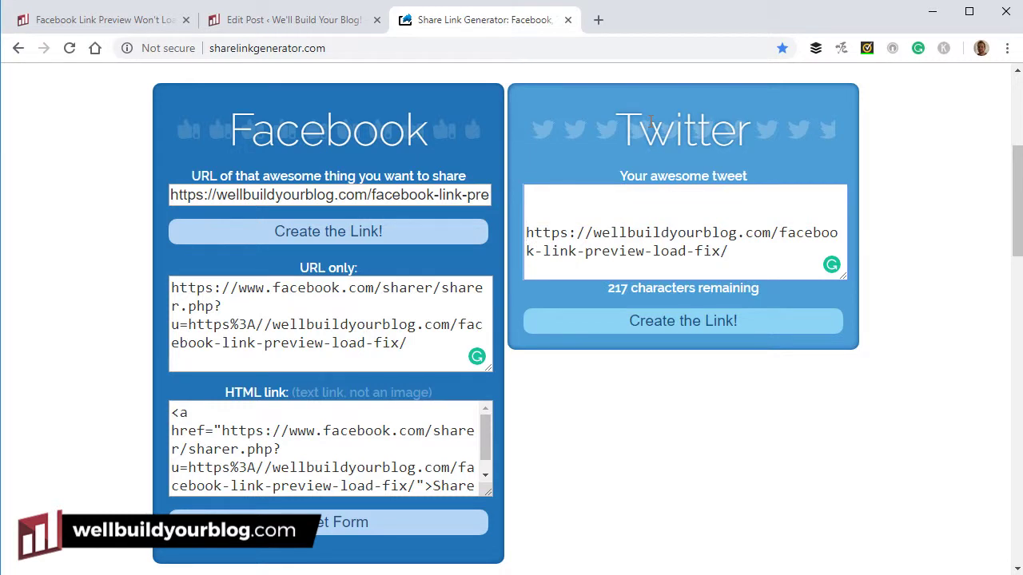
{"action": "type", "text": "This ipo"}
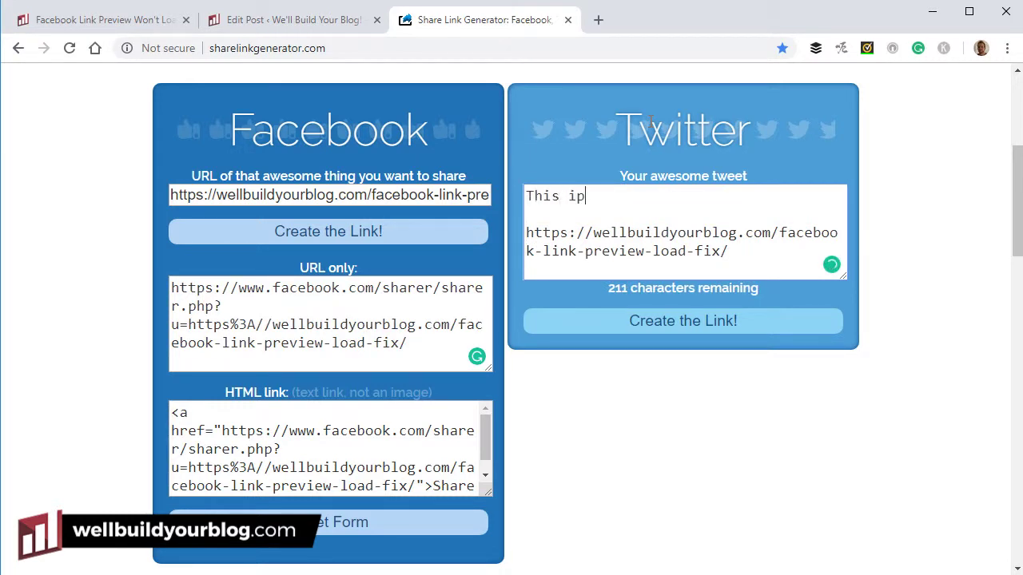
{"action": "key", "text": "BackSpace"}
{"action": "key", "text": "BackSpace"}
{"action": "key", "text": "BackSpace"}
{"action": "type", "text": "pos"}
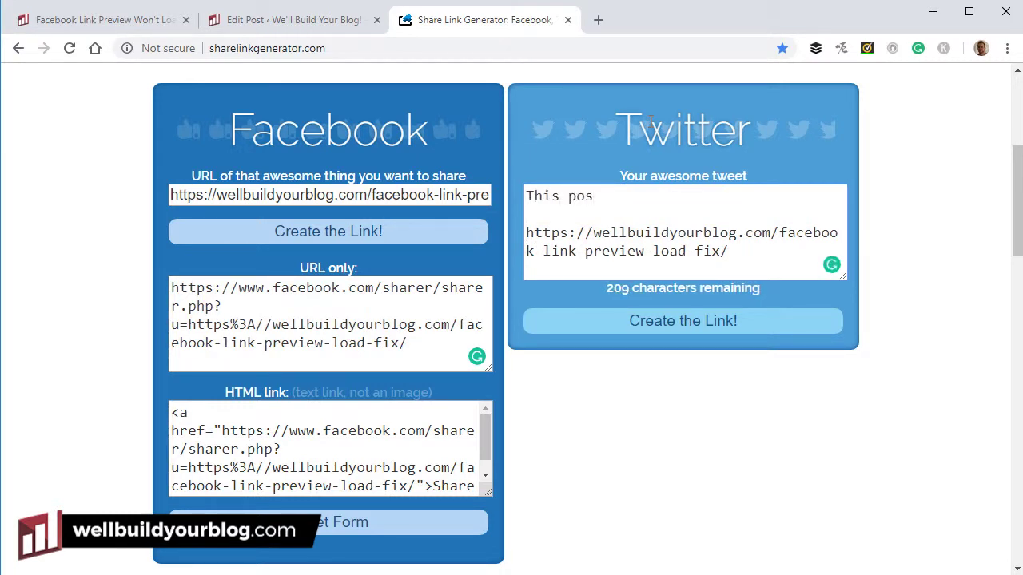
{"action": "type", "text": "t worked for me!"}
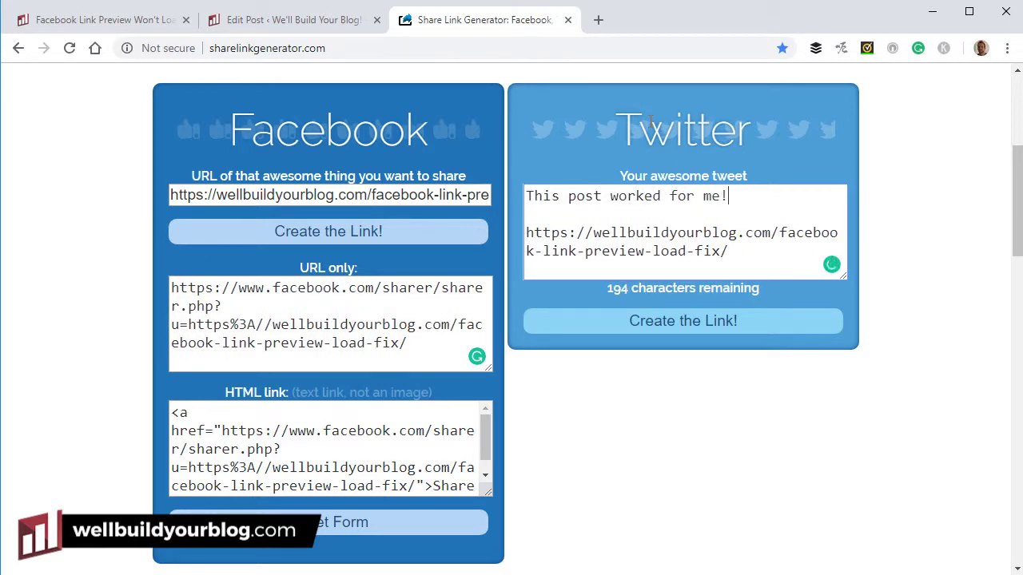
- Copy the title "Facebook Link Preview Won't Load…. How to fix it!" from the published post and paste it after the tweet's opening sentence
{"action": "left_click", "coordinate": [40, 6]}
{"action": "left_click_drag", "start_coordinate": [473, 333], "coordinate": [144, 204]}
{"action": "right_click", "coordinate": [178, 200]}
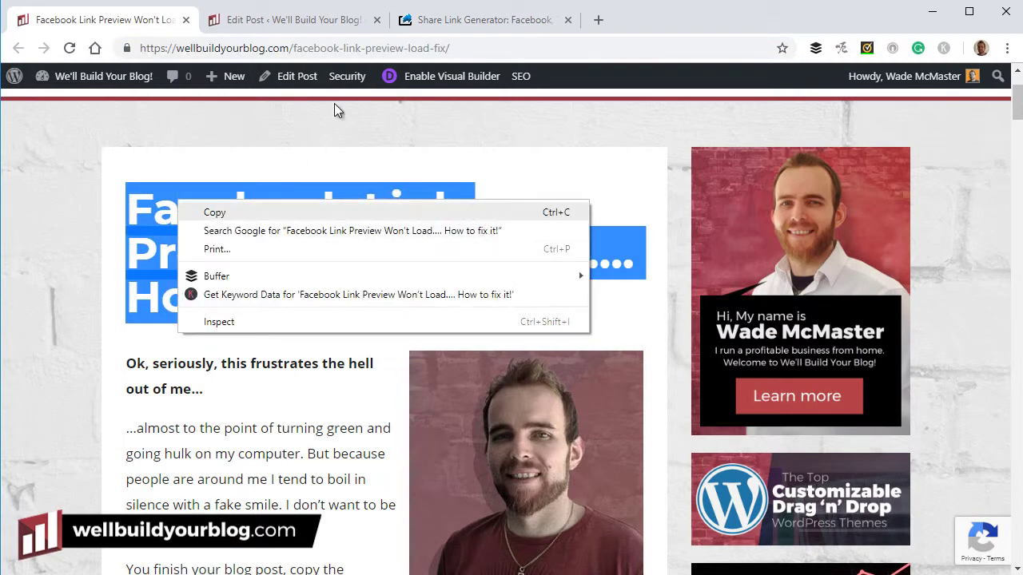
{"action": "left_click", "coordinate": [216, 210]}
{"action": "left_click", "coordinate": [461, 23]}
{"action": "key", "text": "Delete"}
{"action": "key", "text": "ctrl+v"}
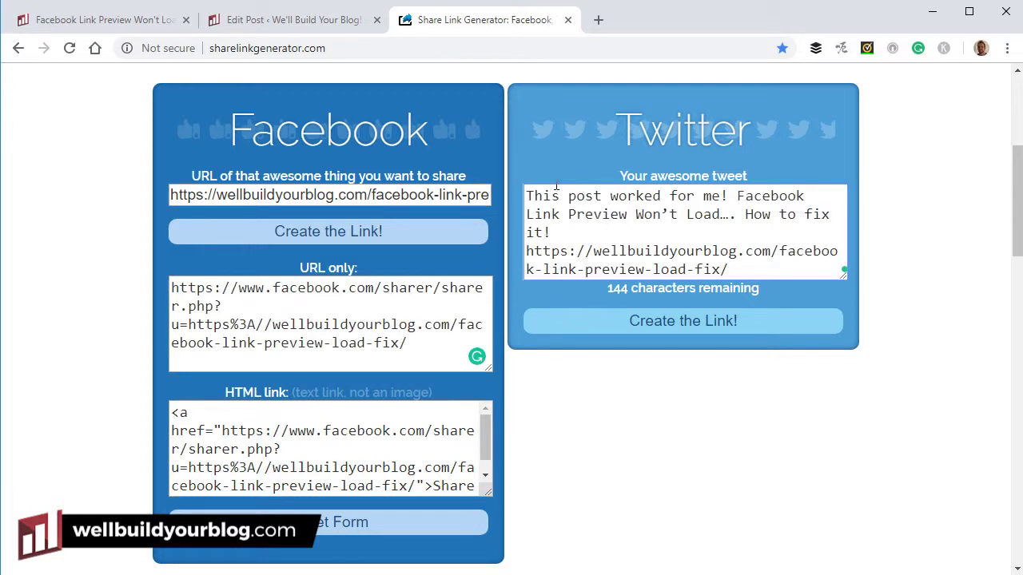
- Enclose the post title within the tweet text in single quotation marks
{"action": "left_click", "coordinate": [736, 195]}
{"action": "type", "text": "'"}
{"action": "left_click", "coordinate": [569, 232]}
{"action": "type", "text": "'"}
{"action": "scroll", "coordinate": [671, 206], "scroll_direction": "down", "scroll_amount": 2}
{"action": "left_click", "coordinate": [733, 109]}
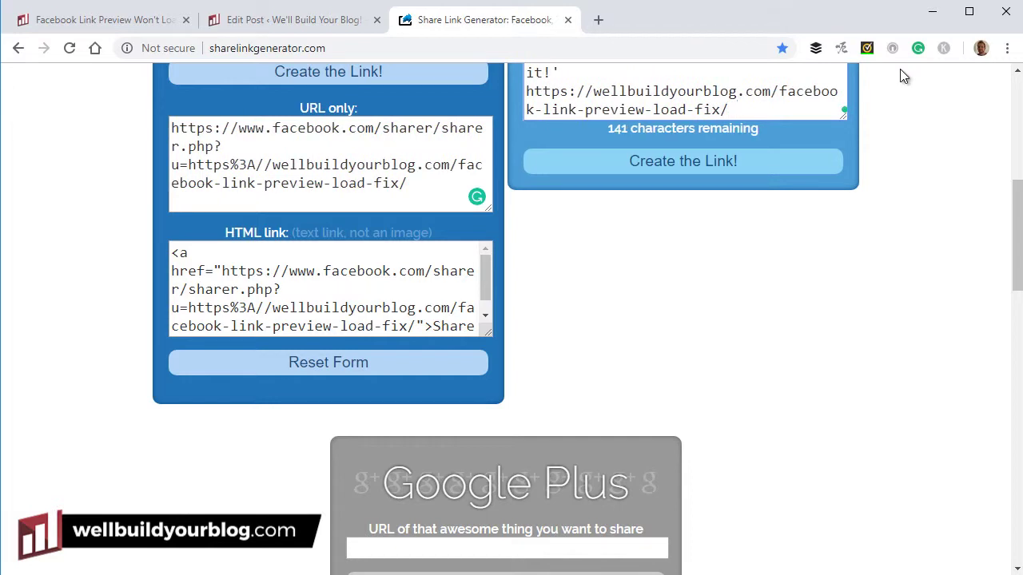
{"action": "type", "text": "via @webuild"}
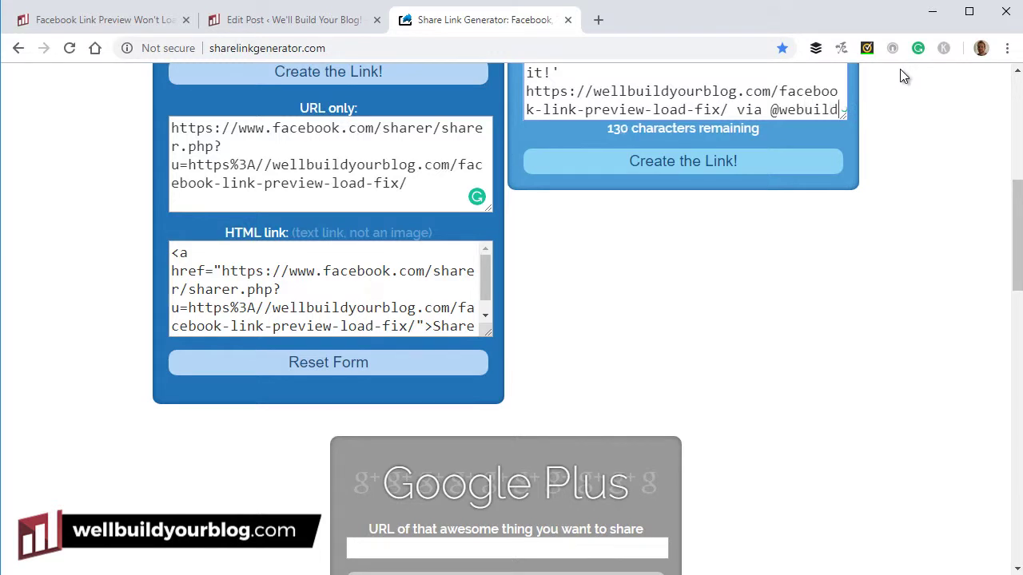
{"action": "type", "text": "yourblog #facebook"}
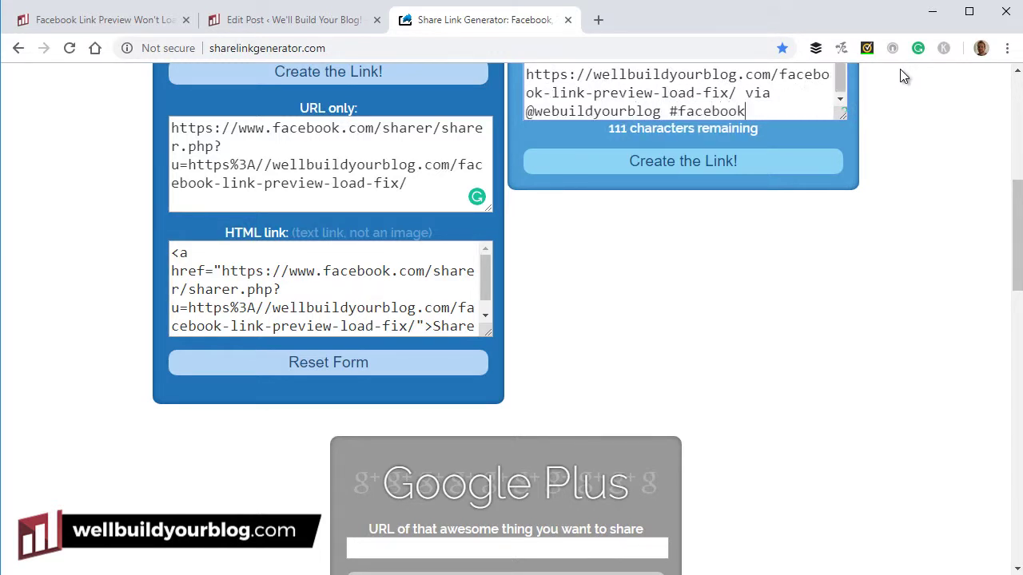
- Try to enlarge the tweet text box and review the whole tweet from its opening sentence to the hashtag
{"action": "scroll", "coordinate": [889, 237], "scroll_direction": "up", "scroll_amount": 3}
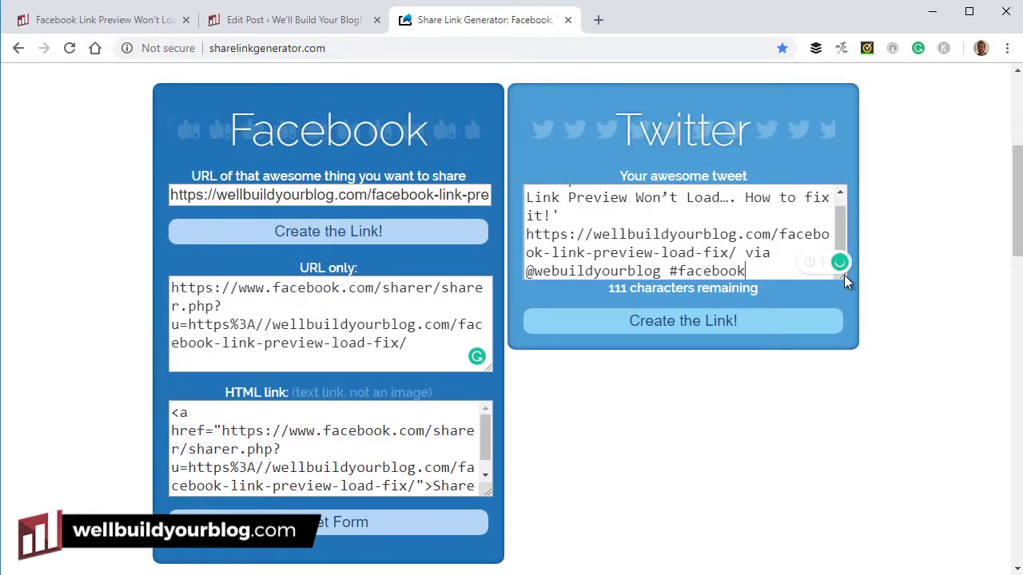
{"action": "left_click_drag", "start_coordinate": [844, 280], "coordinate": [856, 381]}
{"action": "left_click", "coordinate": [888, 347]}
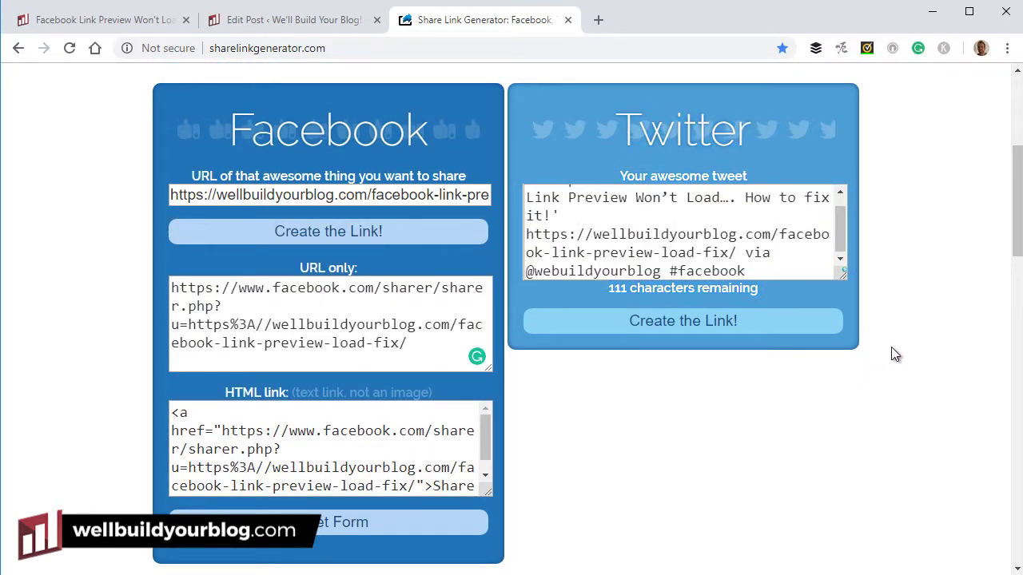
{"action": "left_click_drag", "start_coordinate": [843, 237], "coordinate": [837, 209]}
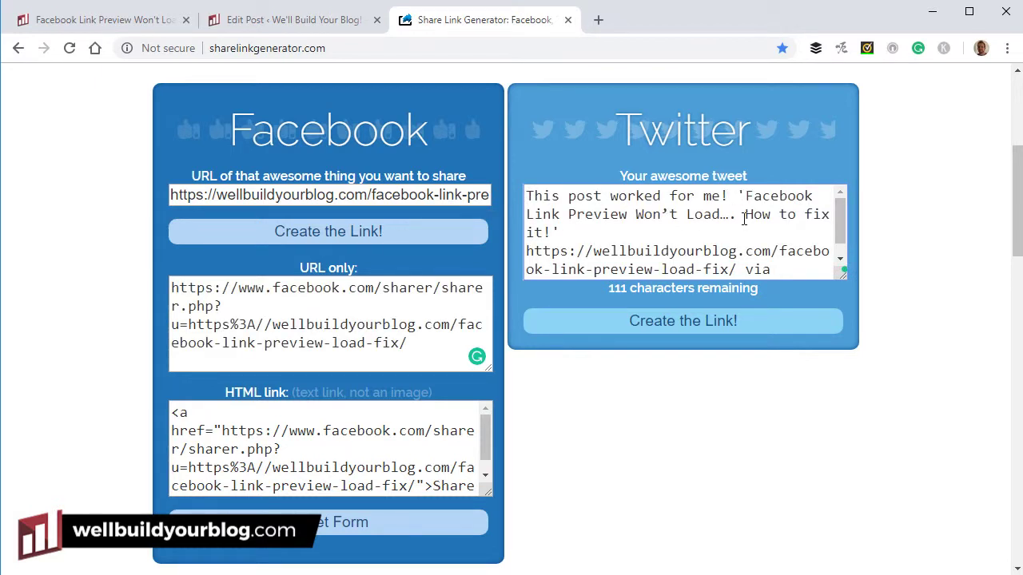
{"action": "scroll", "coordinate": [620, 251], "scroll_direction": "down", "scroll_amount": 1}
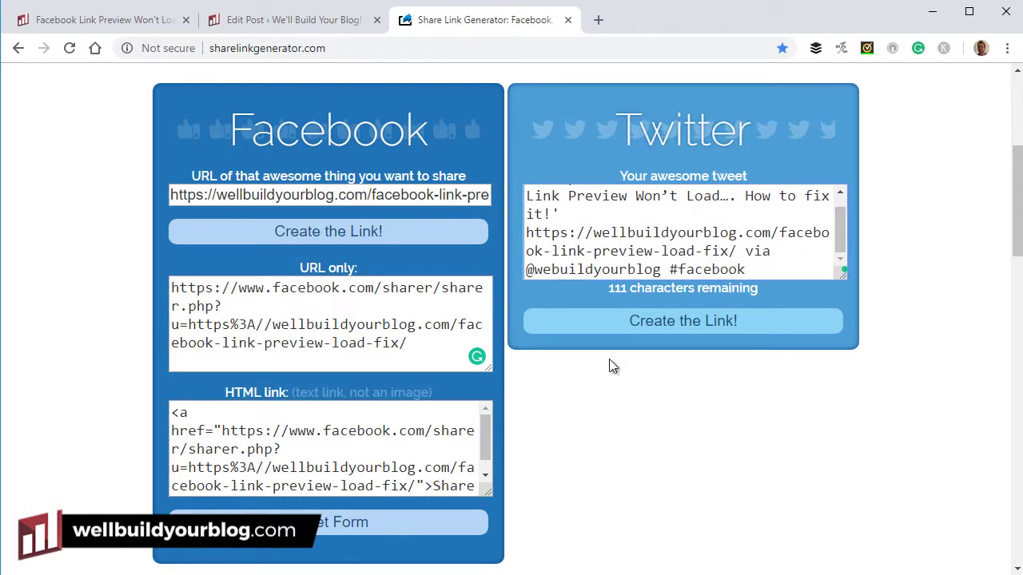
{"action": "scroll", "coordinate": [638, 238], "scroll_direction": "up", "scroll_amount": 1}
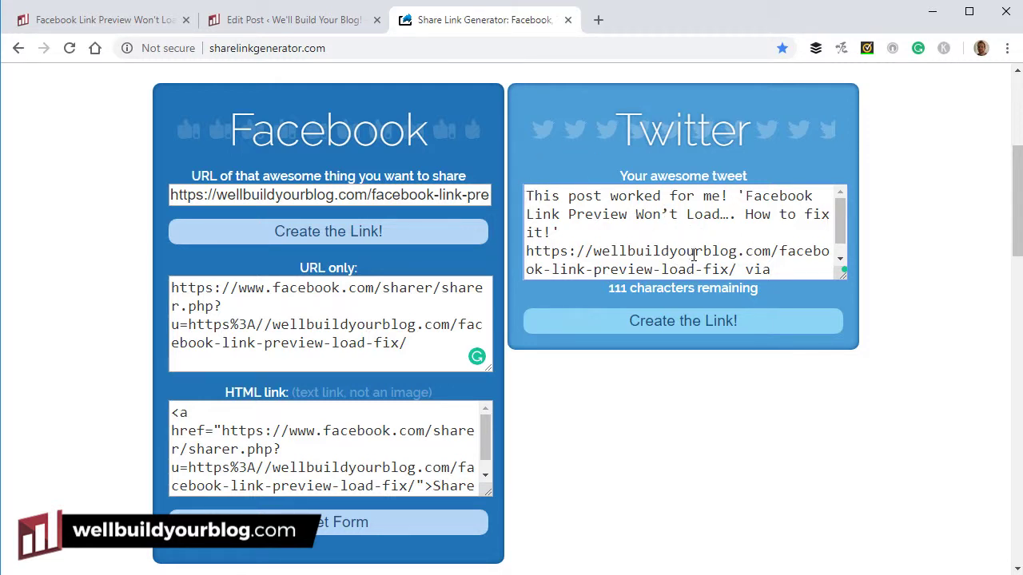
{"action": "scroll", "coordinate": [691, 265], "scroll_direction": "down", "scroll_amount": 1}
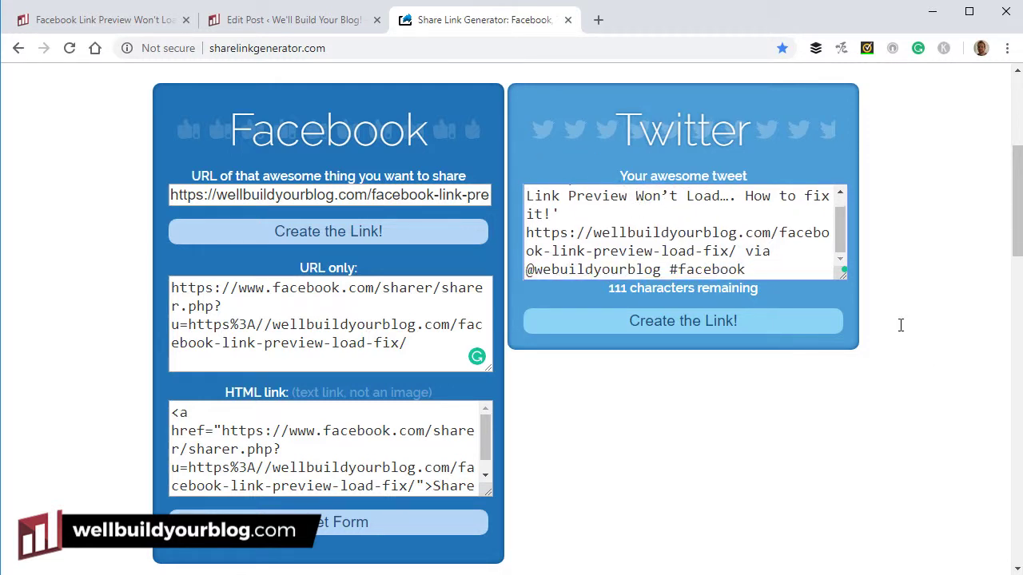
- Generate the Twitter share link from the composed tweet and copy its URL-only version
{"action": "left_click", "coordinate": [688, 322]}
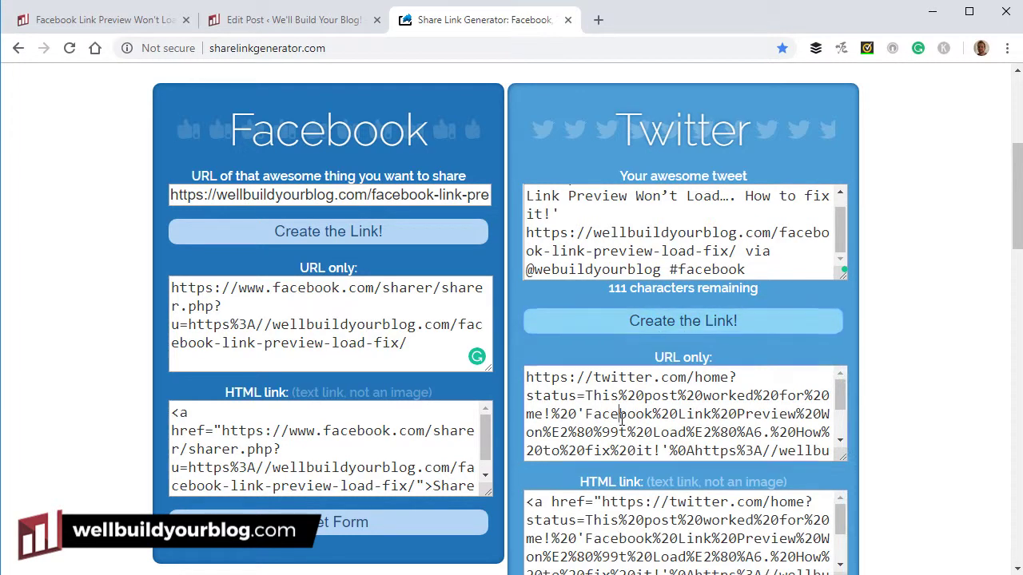
{"action": "left_click", "coordinate": [621, 421]}
{"action": "right_click", "coordinate": [631, 397]}
{"action": "left_click", "coordinate": [755, 382]}
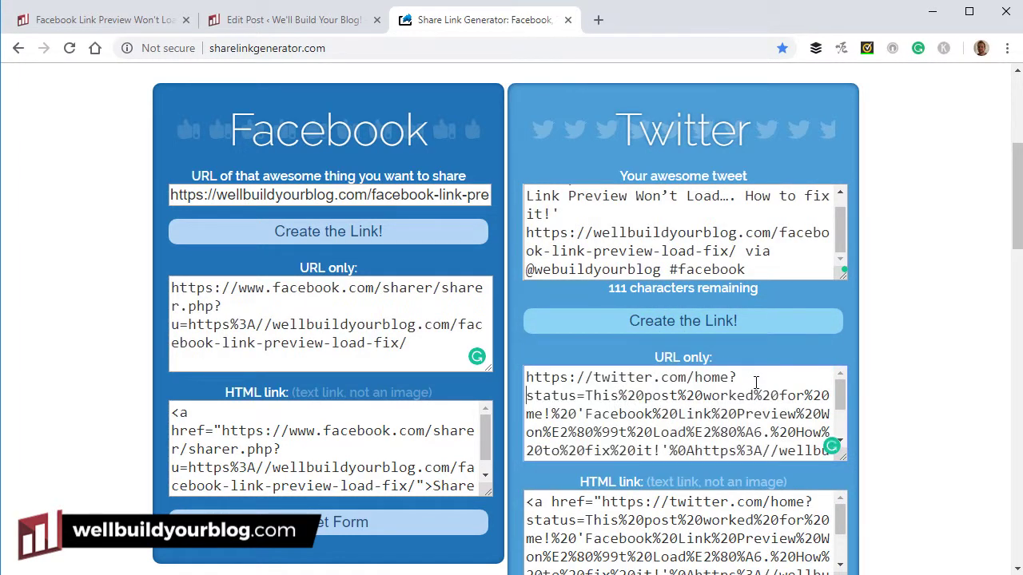
{"action": "left_click", "coordinate": [755, 382]}
{"action": "right_click", "coordinate": [755, 382]}
{"action": "left_click", "coordinate": [768, 443]}
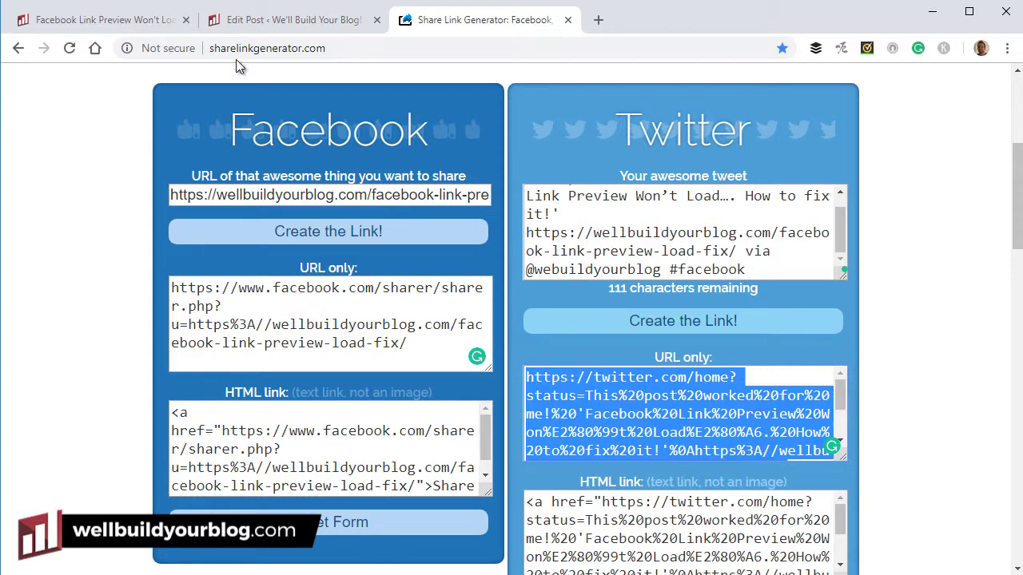
- In the post editor, link the words "Tweet out on Twitter" in the sharing sentence to the copied Twitter share address
{"action": "left_click", "coordinate": [226, 23]}
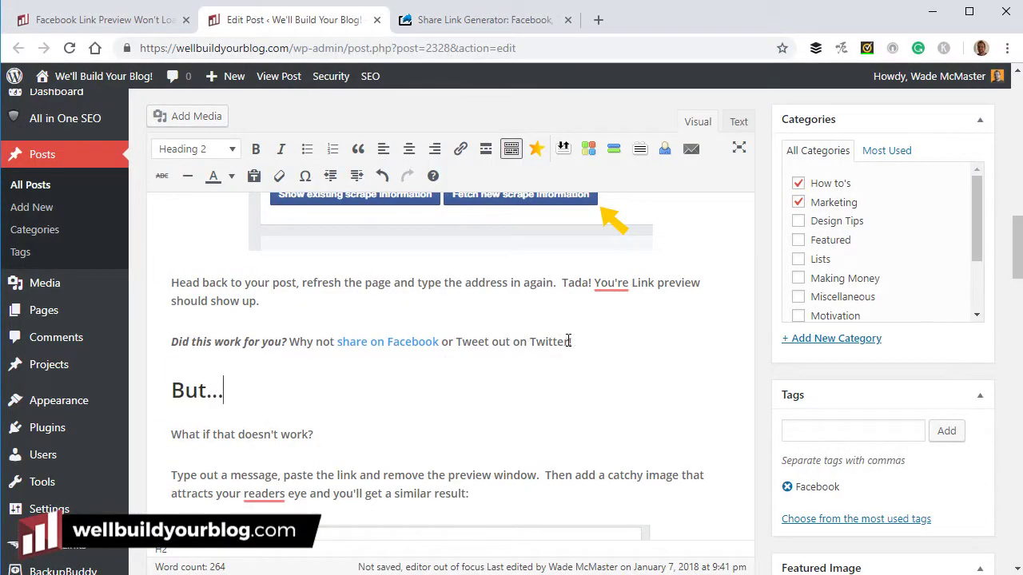
{"action": "left_click_drag", "start_coordinate": [569, 341], "coordinate": [459, 337]}
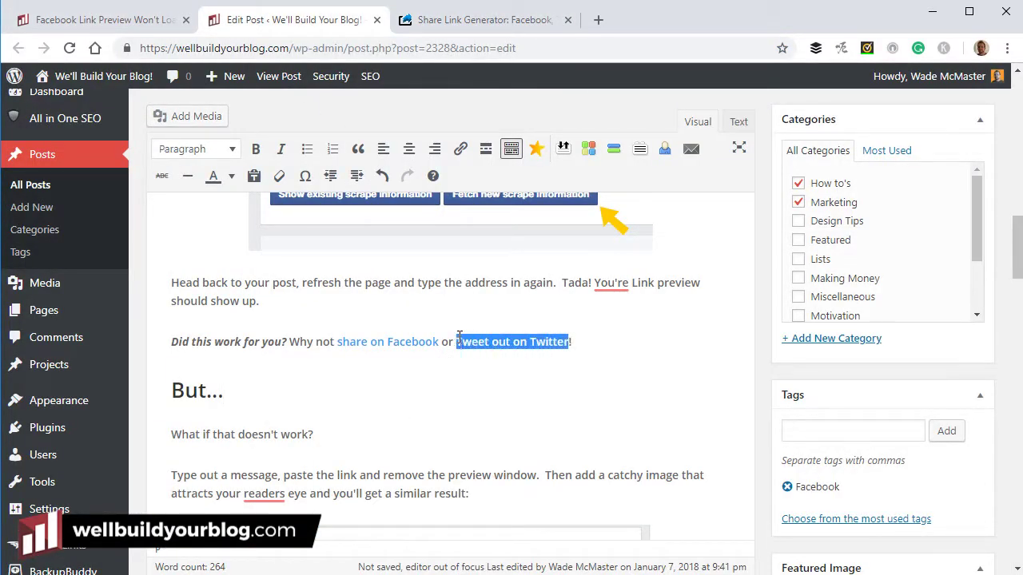
{"action": "left_click", "coordinate": [460, 149]}
{"action": "right_click", "coordinate": [410, 372]}
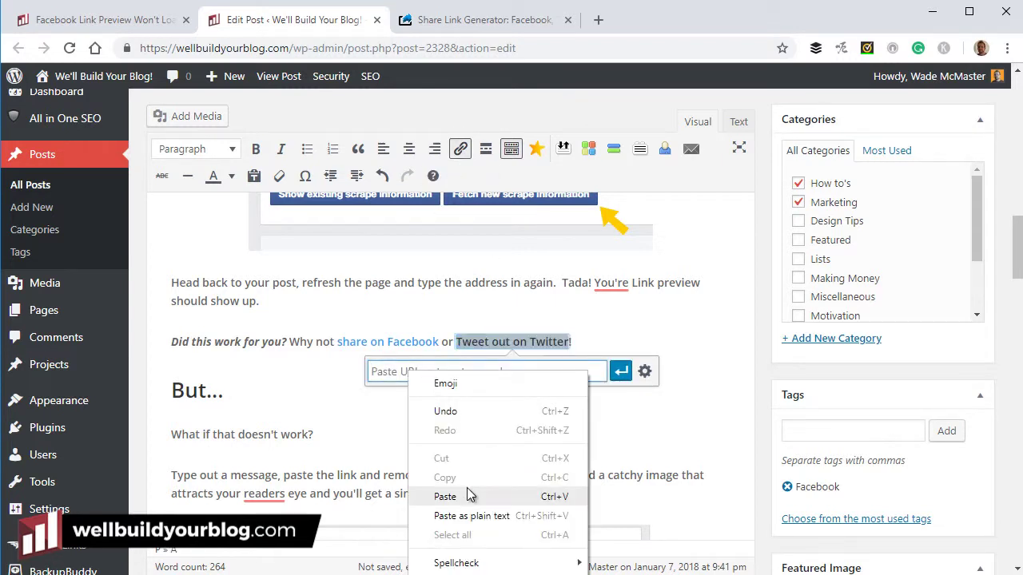
{"action": "left_click", "coordinate": [469, 496]}
{"action": "left_click", "coordinate": [620, 371]}
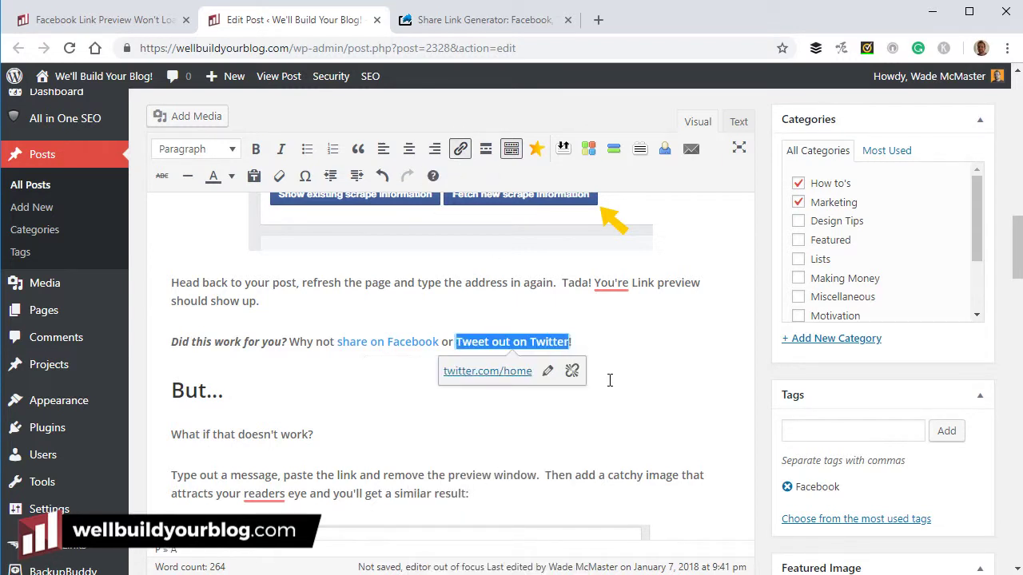
{"action": "left_click", "coordinate": [659, 364]}
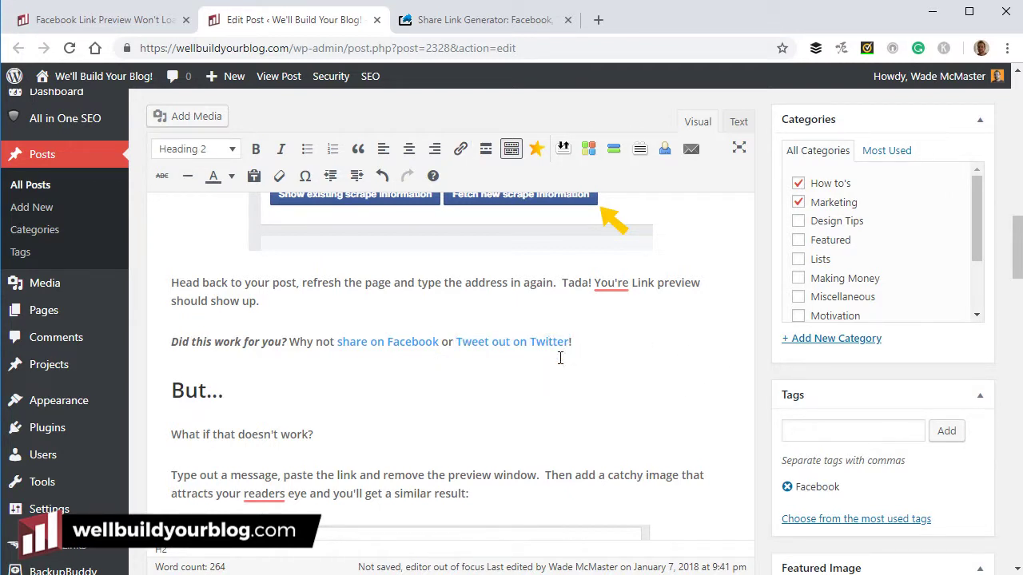
- Try the copied Twitter share address as the Custom URL of the Open Graph Object Debugger image, clear it and dismiss the image details
{"action": "scroll", "coordinate": [572, 398], "scroll_direction": "up", "scroll_amount": 2}
{"action": "left_click", "coordinate": [562, 312]}
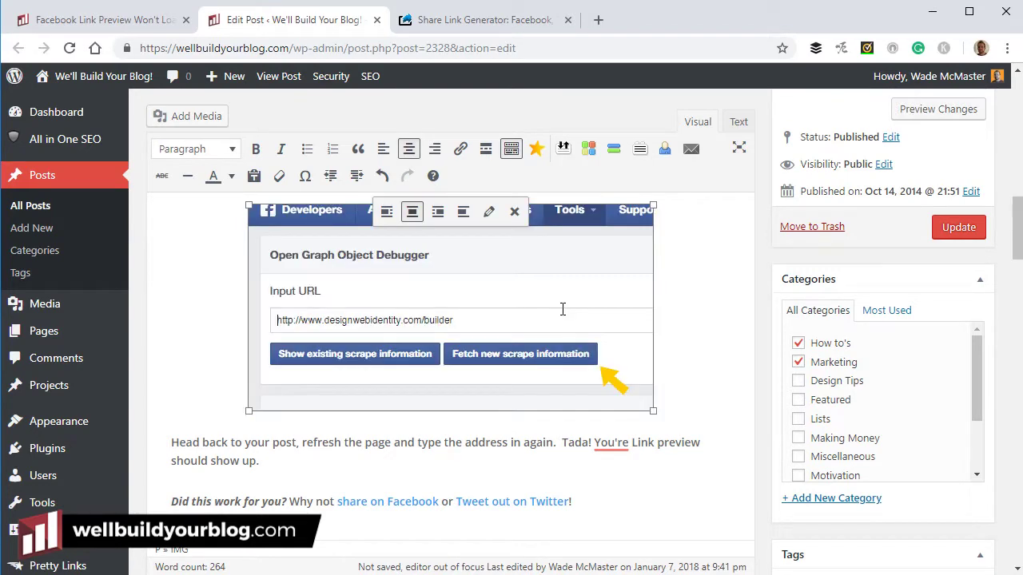
{"action": "left_click", "coordinate": [488, 213]}
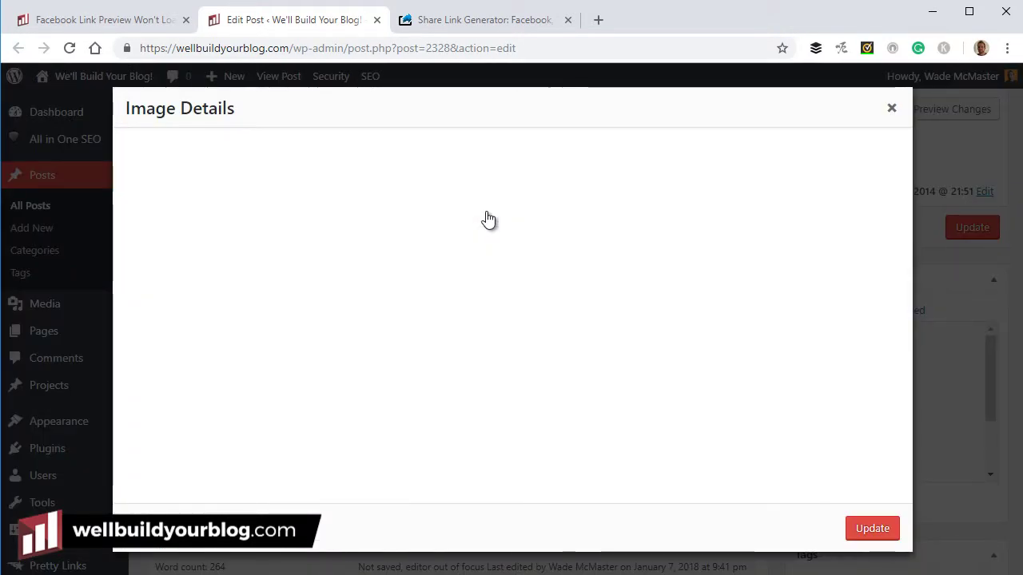
{"action": "left_click", "coordinate": [296, 318]}
{"action": "left_click", "coordinate": [276, 349]}
{"action": "right_click", "coordinate": [282, 342]}
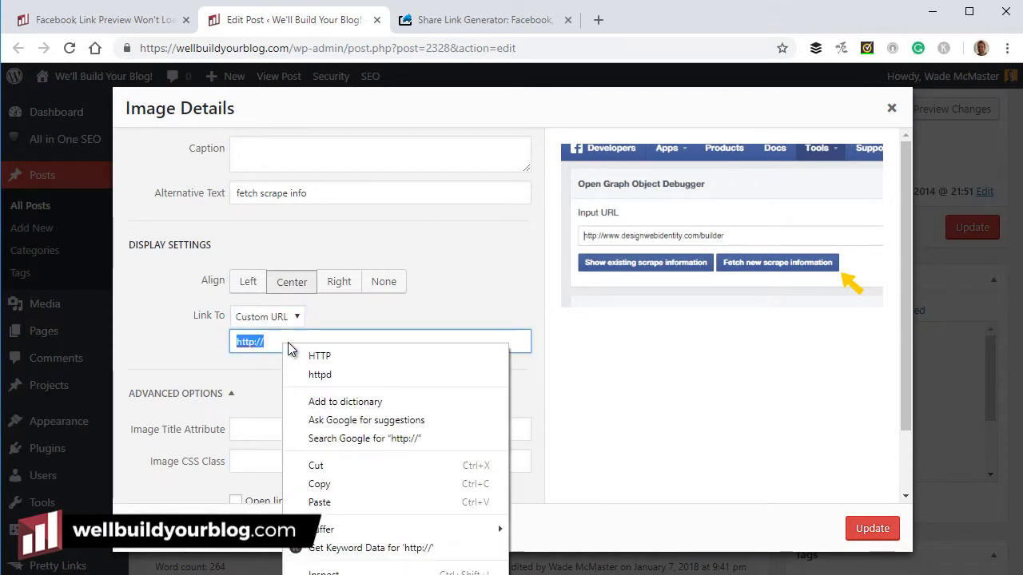
{"action": "left_click", "coordinate": [320, 502]}
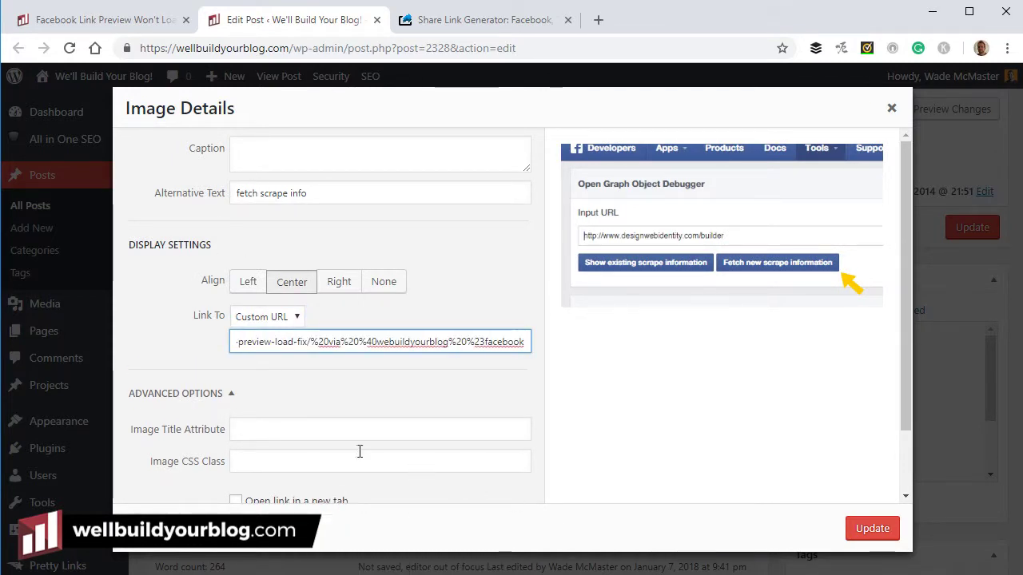
{"action": "key", "text": "ctrl+a"}
{"action": "key", "text": "BackSpace"}
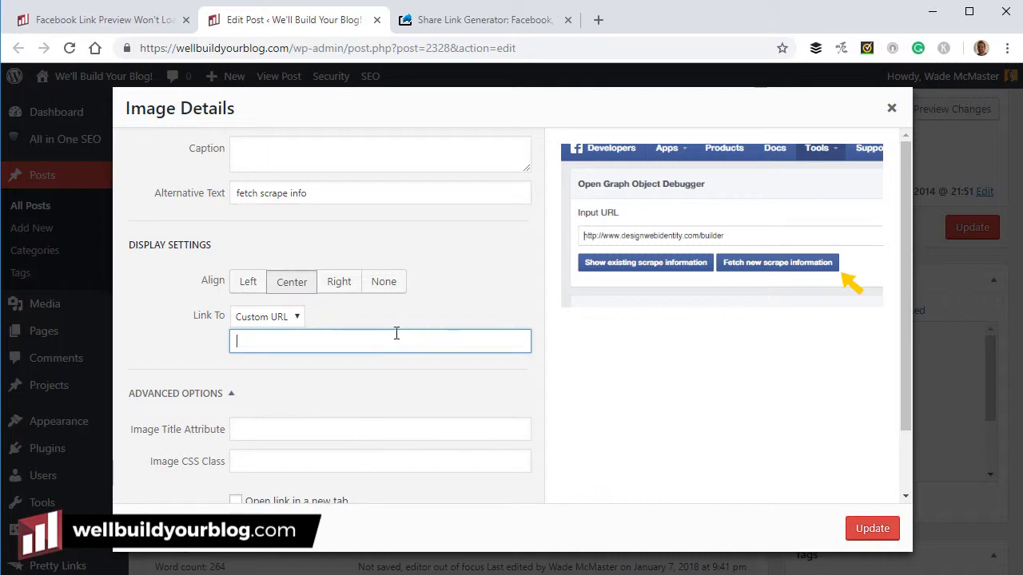
{"action": "left_click", "coordinate": [892, 110]}
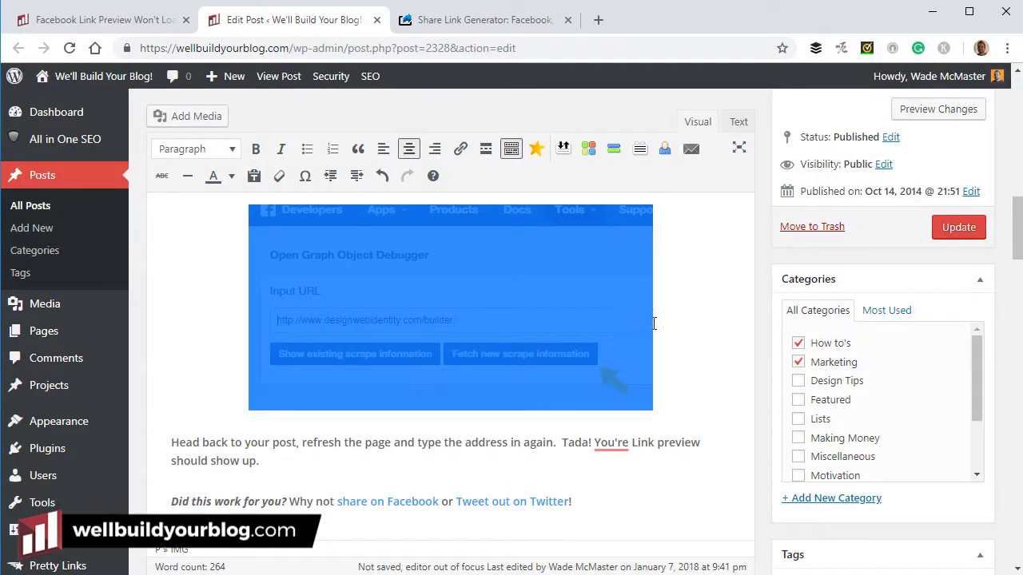
{"action": "left_click", "coordinate": [693, 315]}
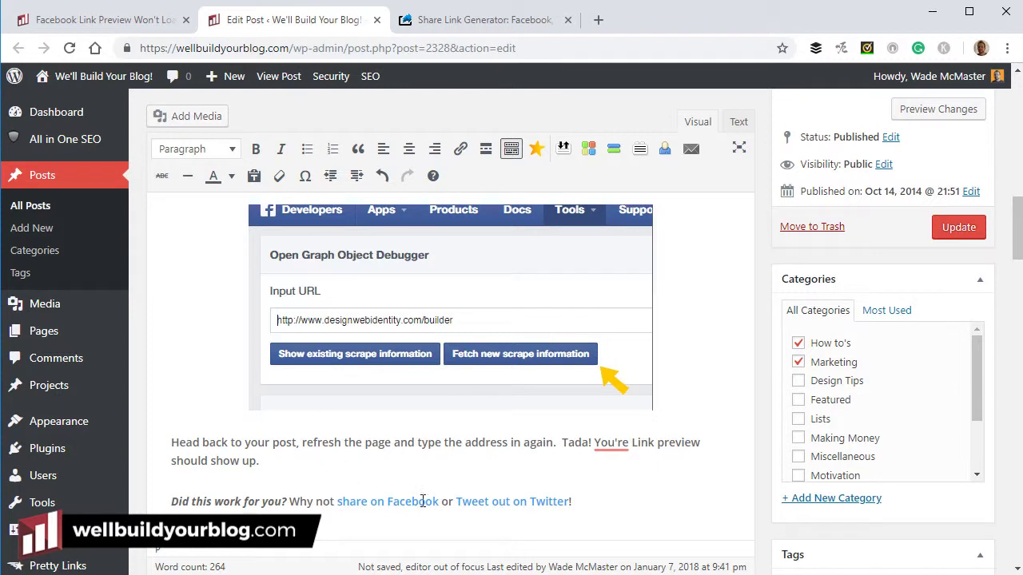
- Update the post and reload its published page to show the sharing sentence with both links
{"action": "left_click", "coordinate": [961, 230]}
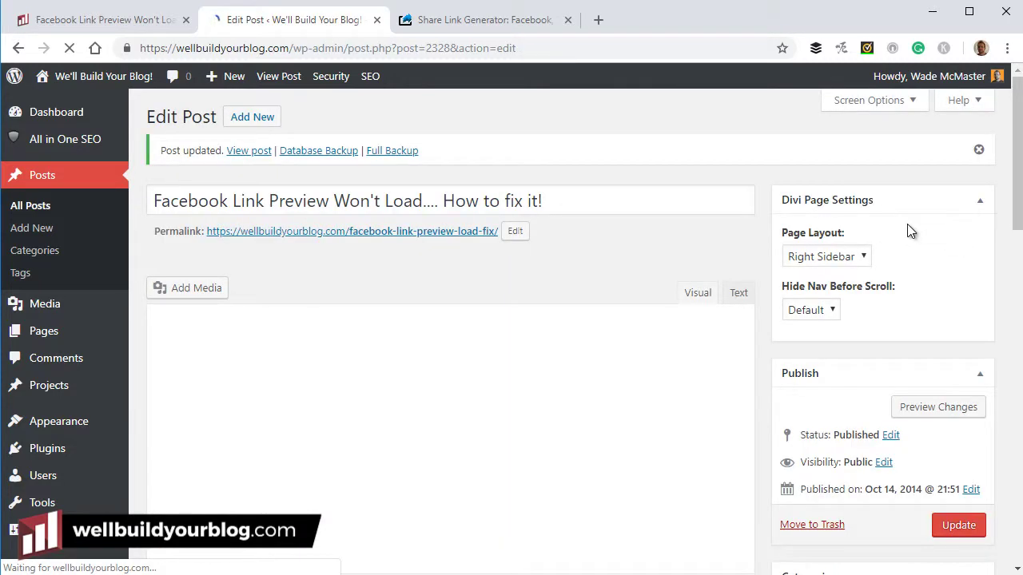
{"action": "left_click", "coordinate": [104, 21]}
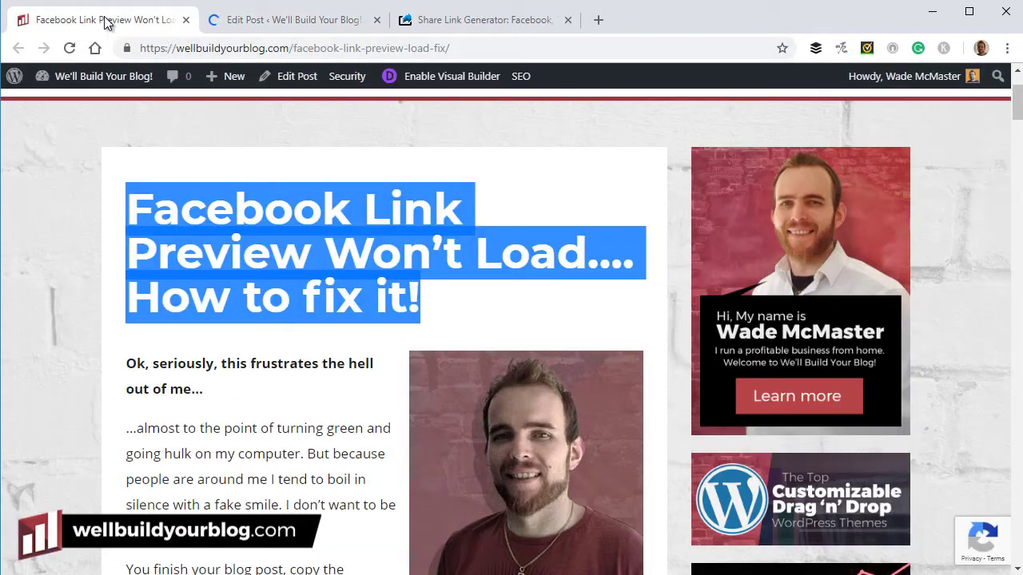
{"action": "left_click", "coordinate": [69, 48]}
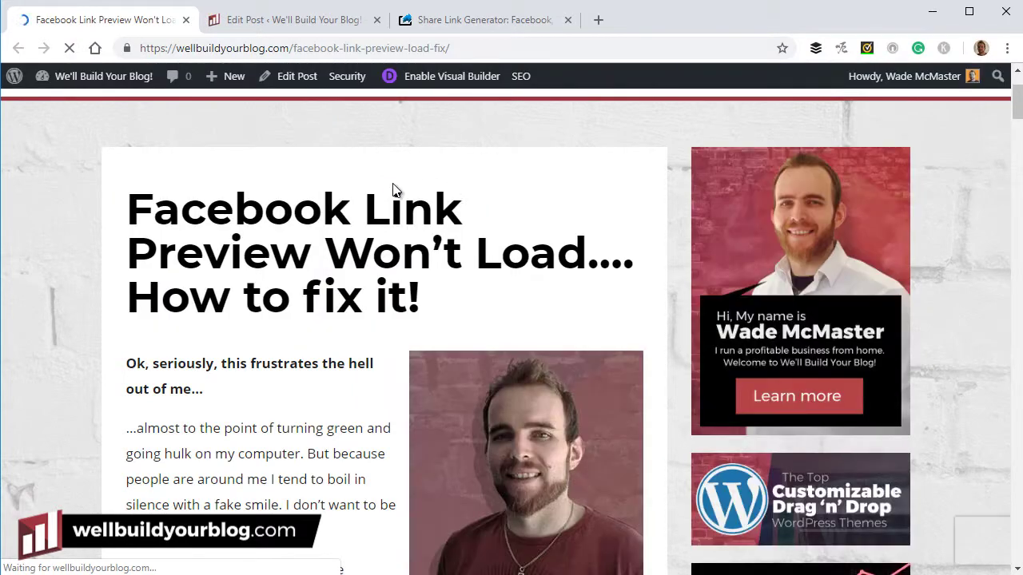
{"action": "scroll", "coordinate": [339, 188], "scroll_direction": "down", "scroll_amount": 4}
{"action": "scroll", "coordinate": [338, 187], "scroll_direction": "down", "scroll_amount": 15}
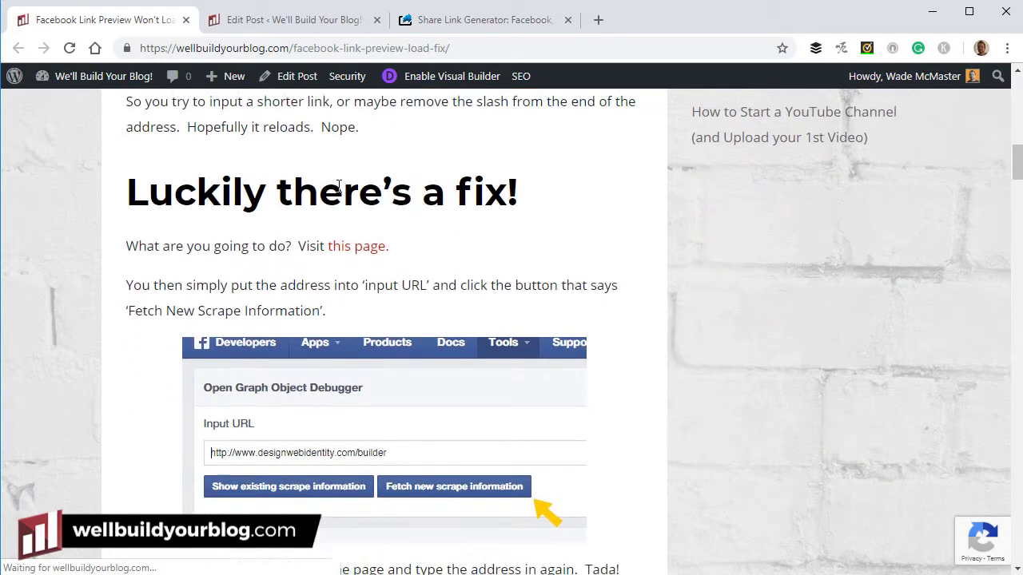
{"action": "scroll", "coordinate": [338, 192], "scroll_direction": "down", "scroll_amount": 1}
{"action": "scroll", "coordinate": [338, 192], "scroll_direction": "up", "scroll_amount": 2}
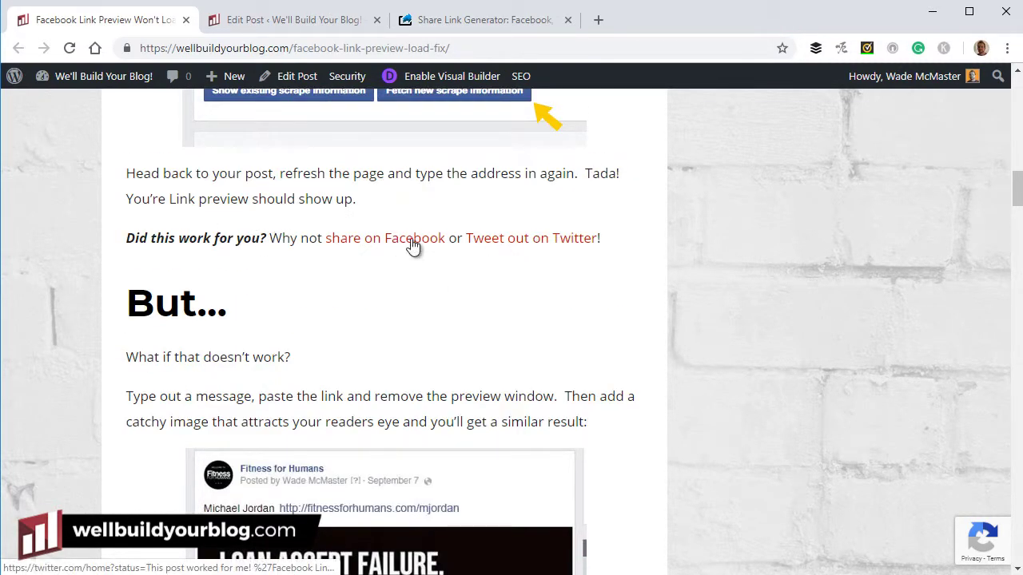
- Test the "share on Facebook" link with the comment "This was awesome!", clear the comment and return to the post without publishing
{"action": "left_click", "coordinate": [413, 243]}
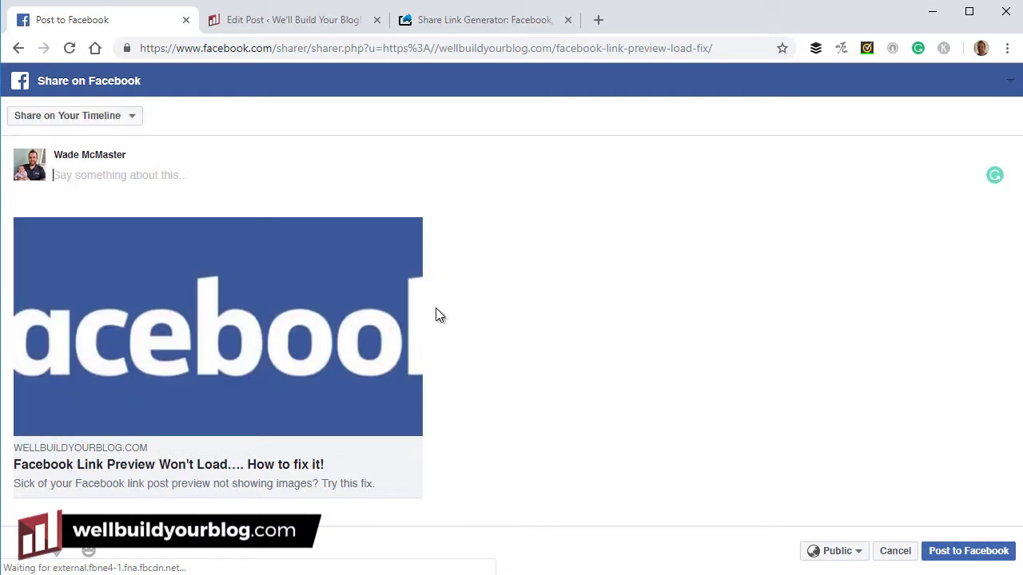
{"action": "left_click", "coordinate": [71, 175]}
{"action": "type", "text": "Thi"}
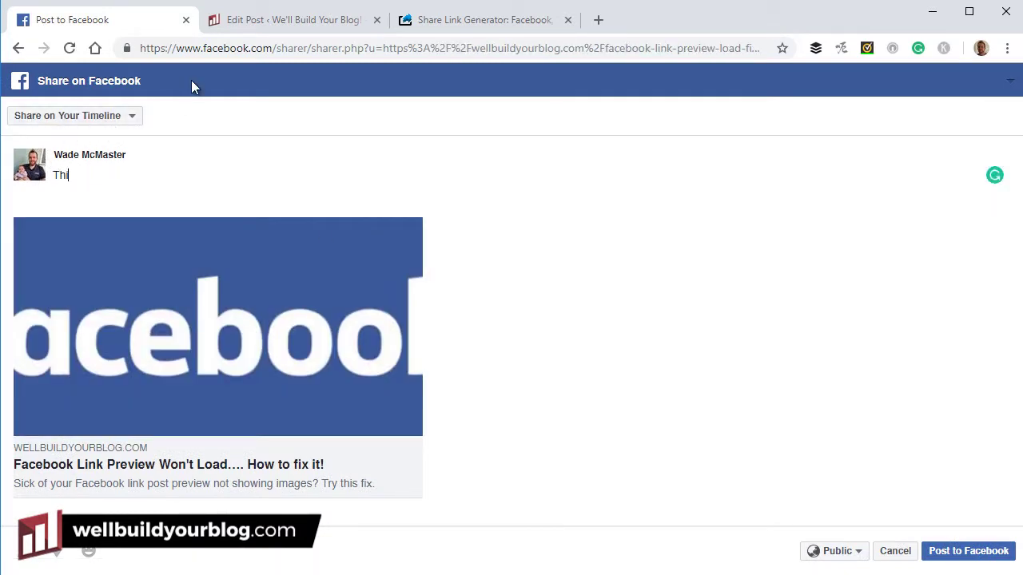
{"action": "type", "text": "s was awesome!"}
{"action": "left_click_drag", "start_coordinate": [169, 174], "coordinate": [52, 174]}
{"action": "key", "text": "BackSpace"}
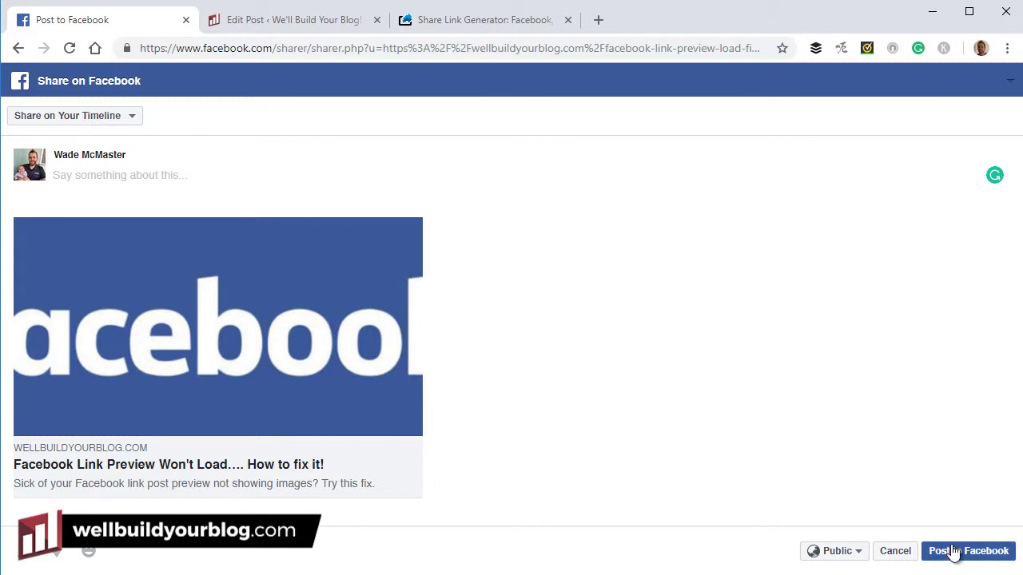
{"action": "left_click", "coordinate": [18, 53]}
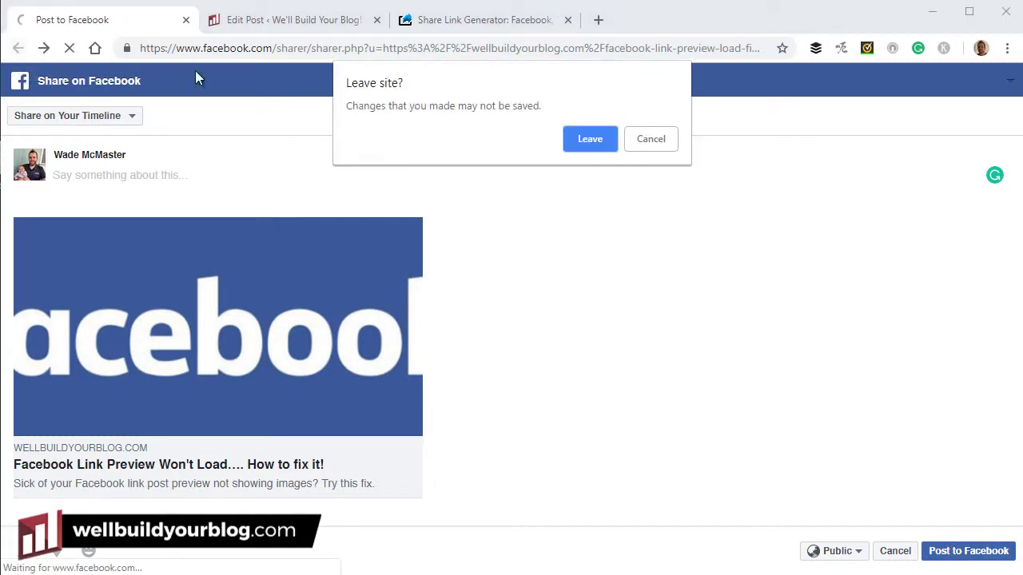
{"action": "left_click", "coordinate": [598, 145]}
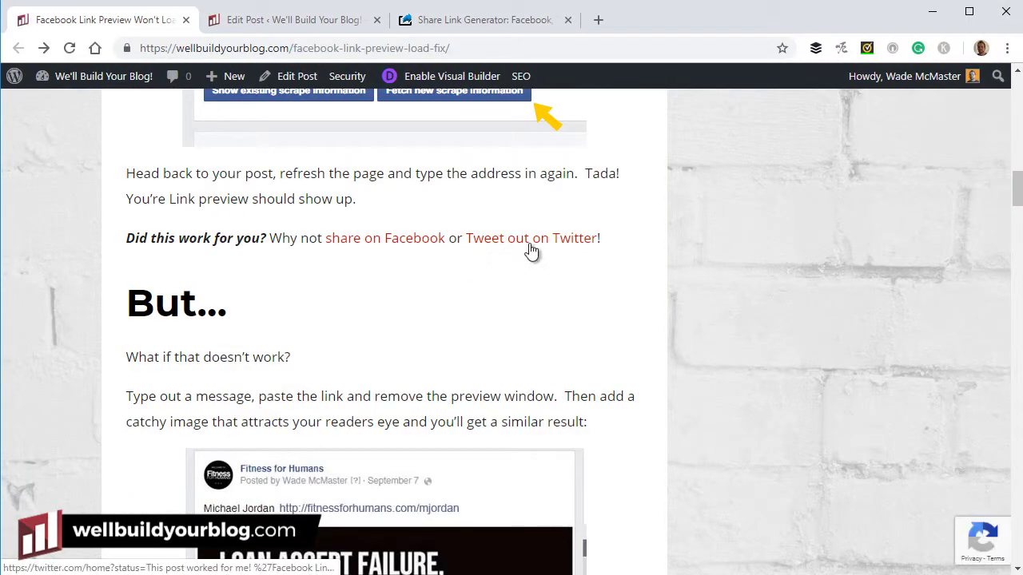
- Test the "Tweet out on Twitter" link, check the prefilled tweet and return to the post without sending it
{"action": "left_click", "coordinate": [530, 248]}
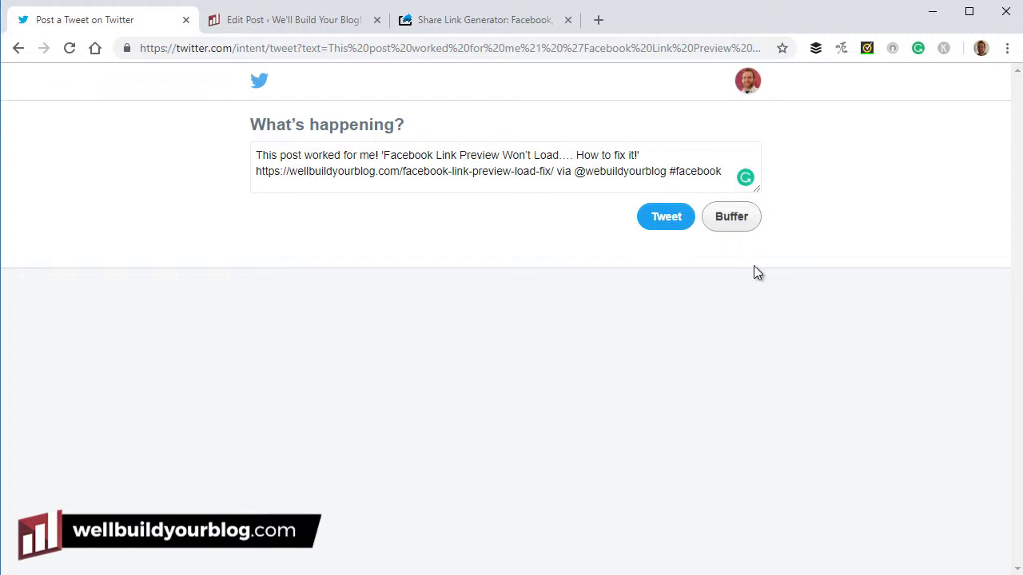
{"action": "left_click", "coordinate": [730, 227]}
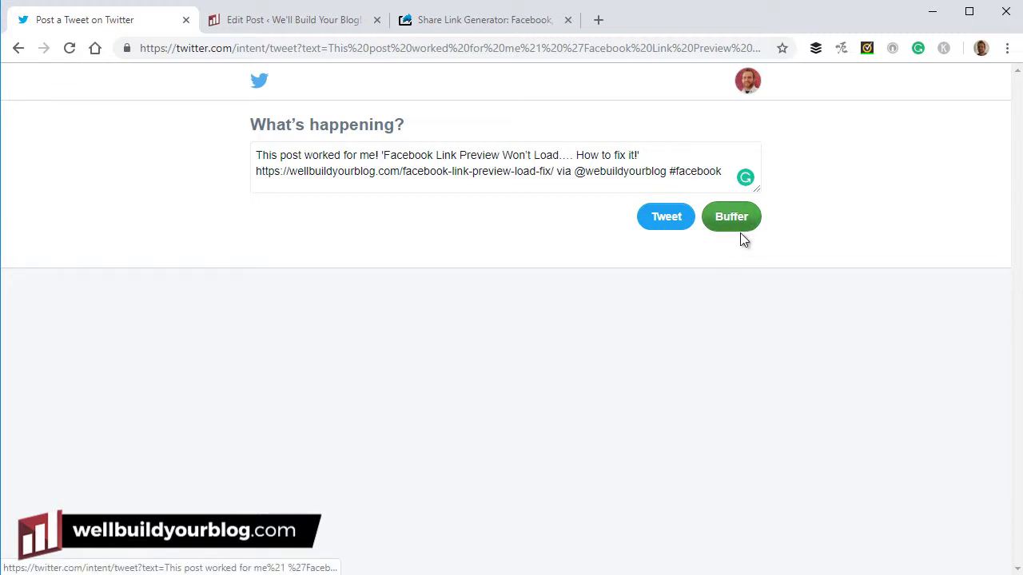
{"action": "left_click", "coordinate": [20, 48]}
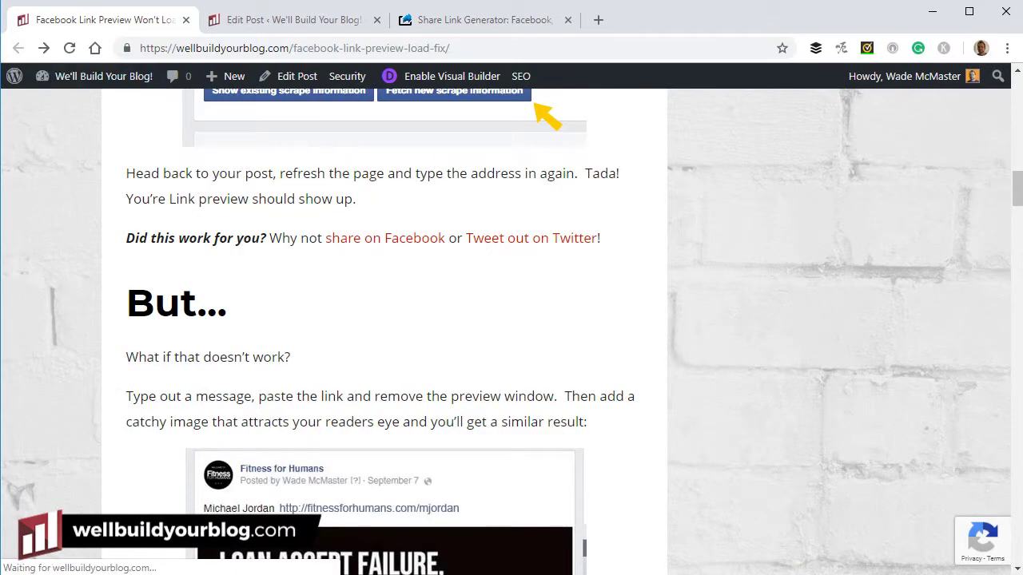
- Switch back to Share Link Generator and look over its Google Plus, LinkedIn and Pinterest forms
{"action": "left_click", "coordinate": [490, 27]}
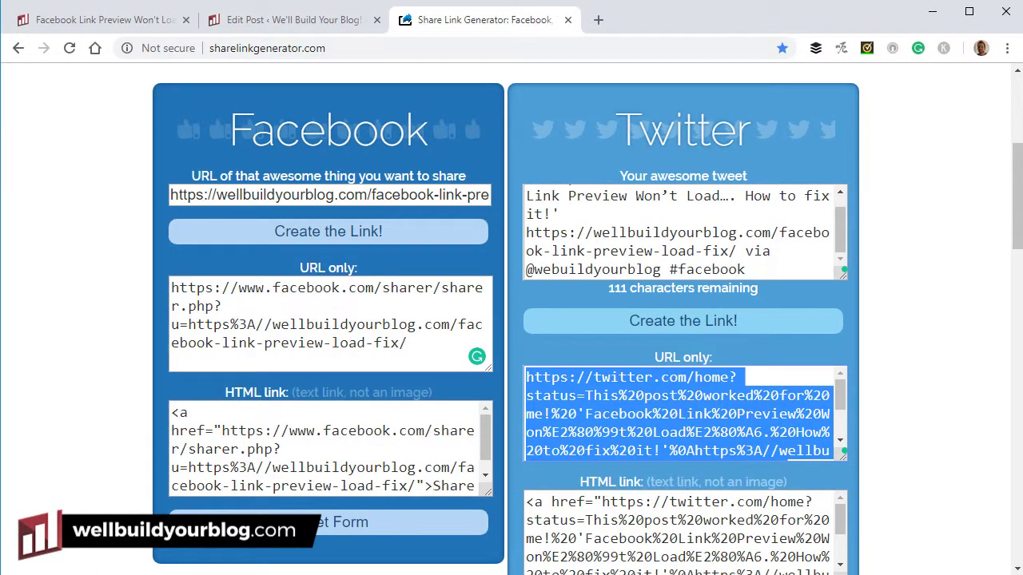
{"action": "scroll", "coordinate": [1017, 206], "scroll_direction": "down", "scroll_amount": 5}
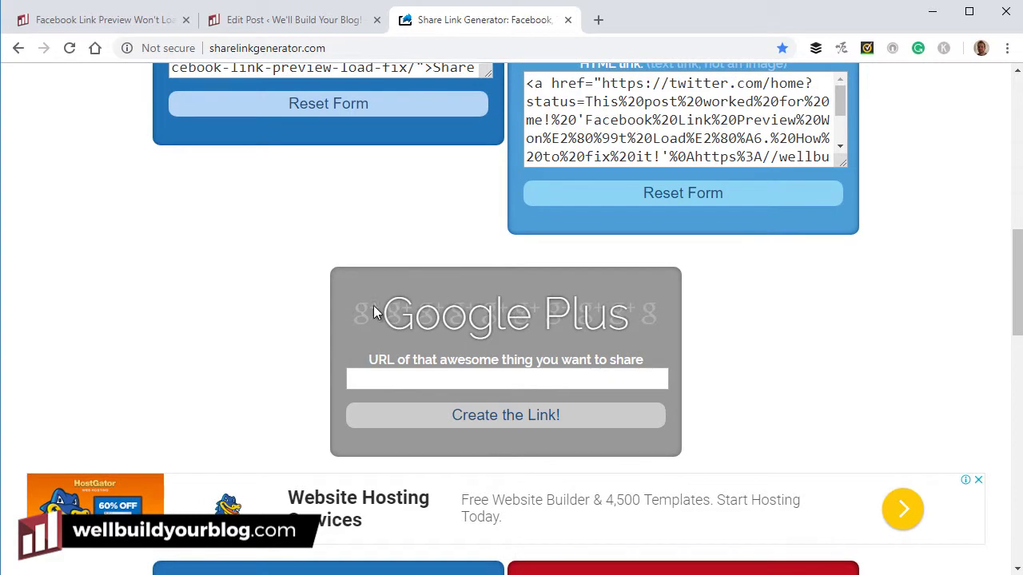
{"action": "left_click", "coordinate": [414, 375]}
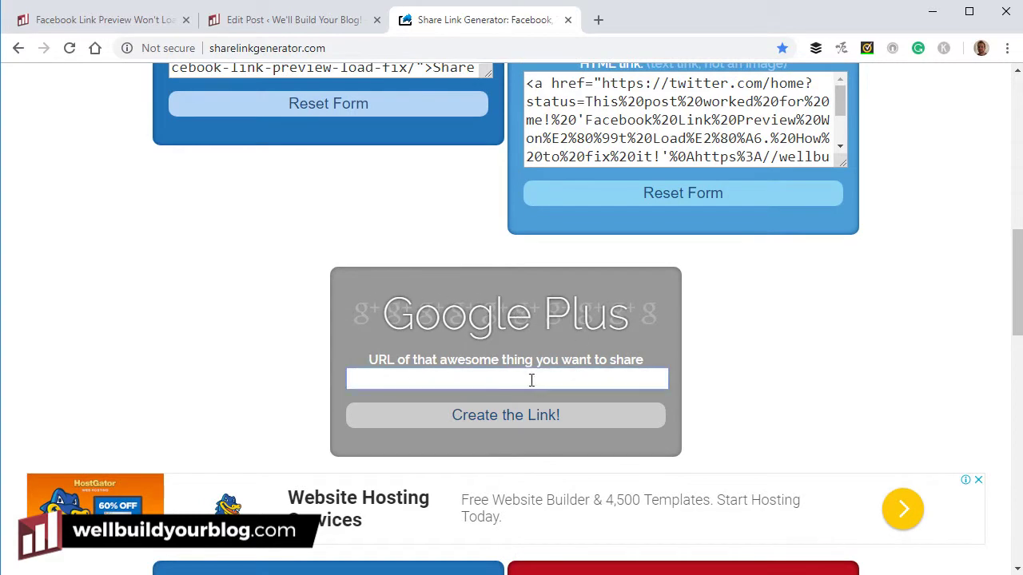
{"action": "scroll", "coordinate": [675, 361], "scroll_direction": "down", "scroll_amount": 5}
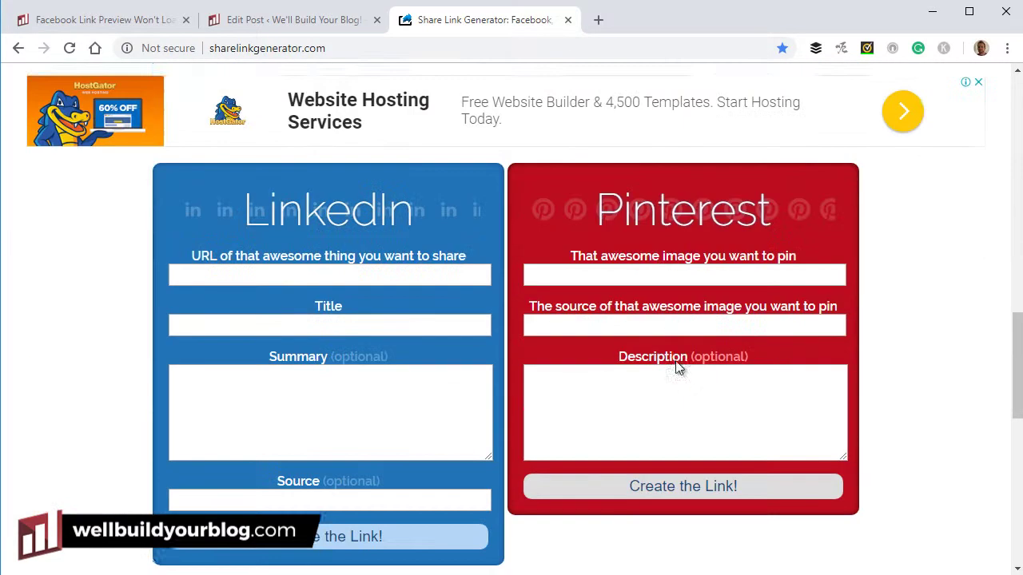
- Copy the published post's address and paste it as the URL to share in the LinkedIn form
{"action": "left_click", "coordinate": [190, 270]}
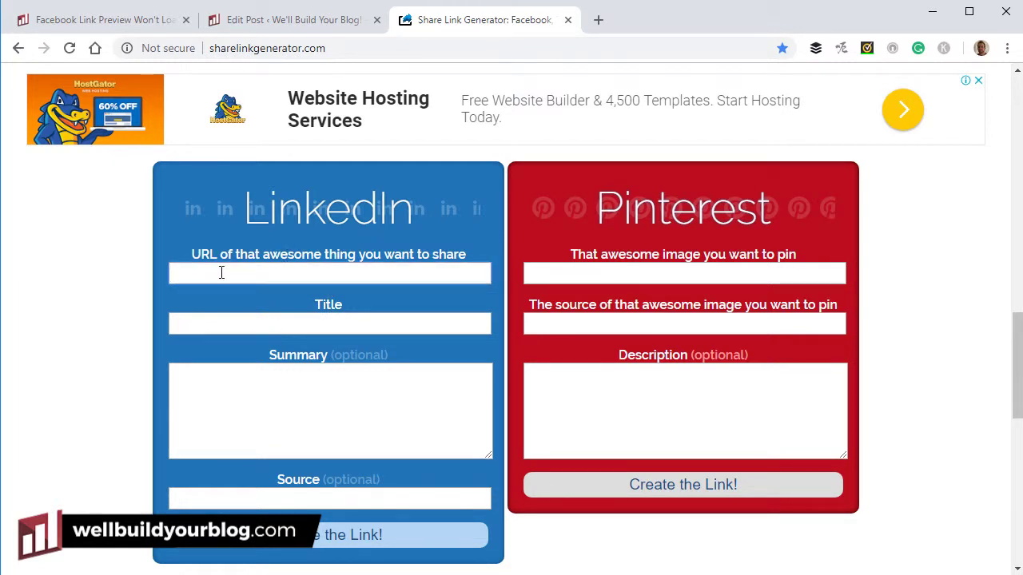
{"action": "key", "text": "ctrl+v"}
{"action": "key", "text": "ctrl+a"}
{"action": "key", "text": "BackSpace"}
{"action": "left_click", "coordinate": [133, 18]}
{"action": "left_click", "coordinate": [239, 48]}
{"action": "key", "text": "ctrl+c"}
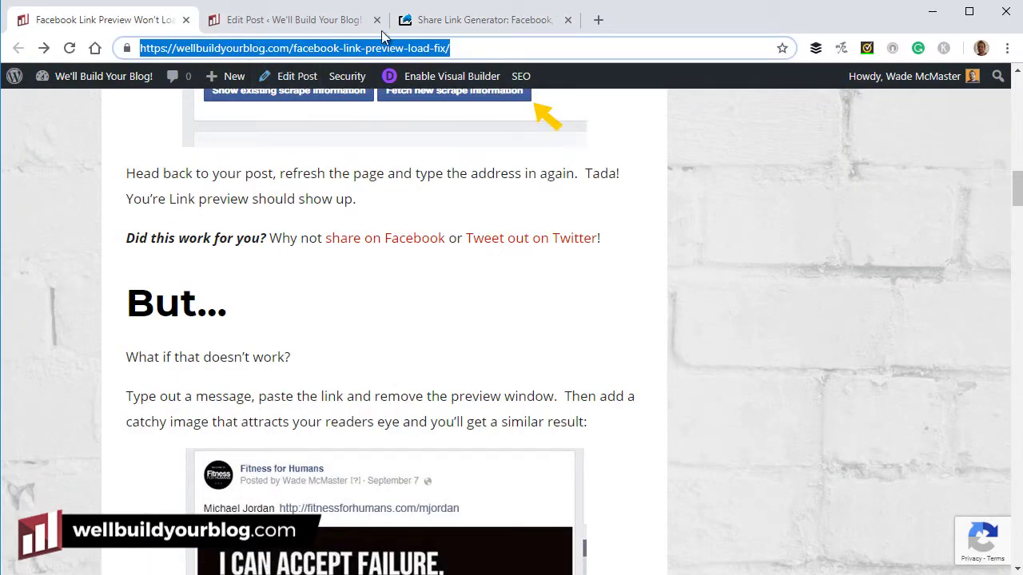
{"action": "left_click", "coordinate": [479, 19]}
{"action": "key", "text": "ctrl+v"}
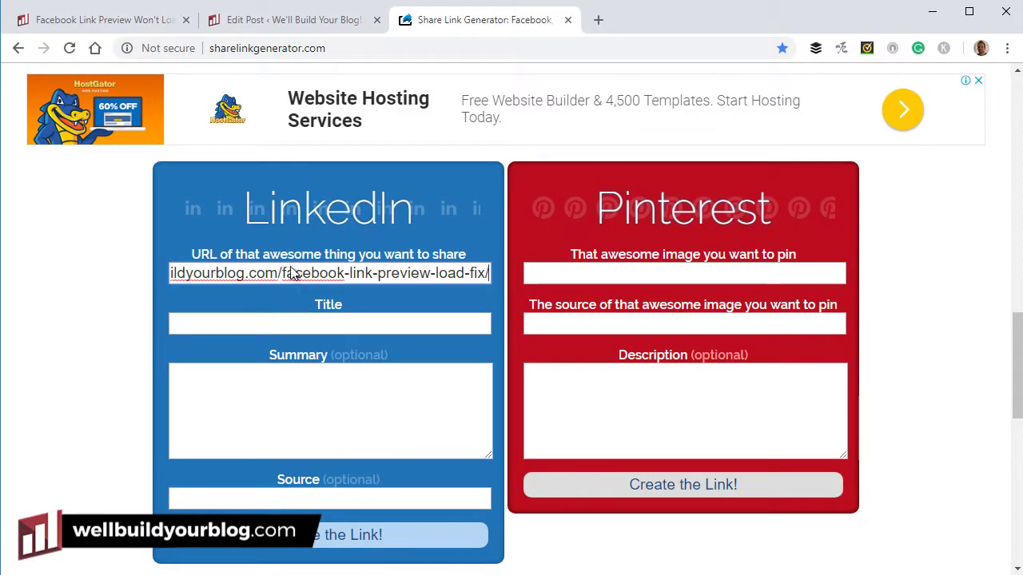
- Copy the post's title from the WordPress editor and paste it as the Title in the LinkedIn form
{"action": "left_click", "coordinate": [292, 20]}
{"action": "triple_click", "coordinate": [575, 201]}
{"action": "key", "text": "ctrl+c"}
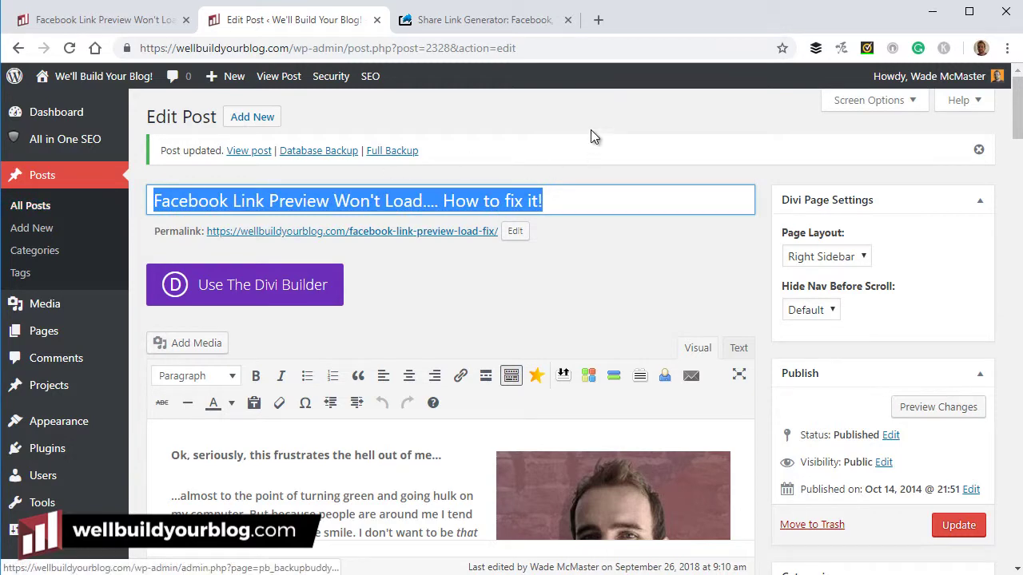
{"action": "left_click", "coordinate": [480, 19]}
{"action": "left_click", "coordinate": [321, 322]}
{"action": "key", "text": "ctrl+v"}
- Fill in the LinkedIn form's Source as "We'll Build Your Blog" and replace that with the author's name
{"action": "left_click", "coordinate": [312, 395]}
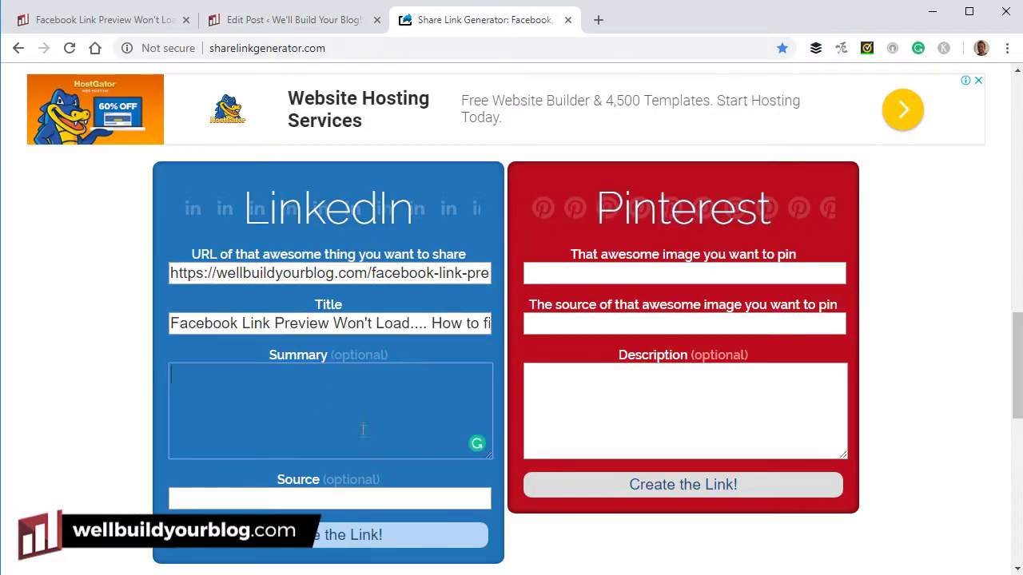
{"action": "left_click", "coordinate": [335, 497]}
{"action": "type", "text": "We'"}
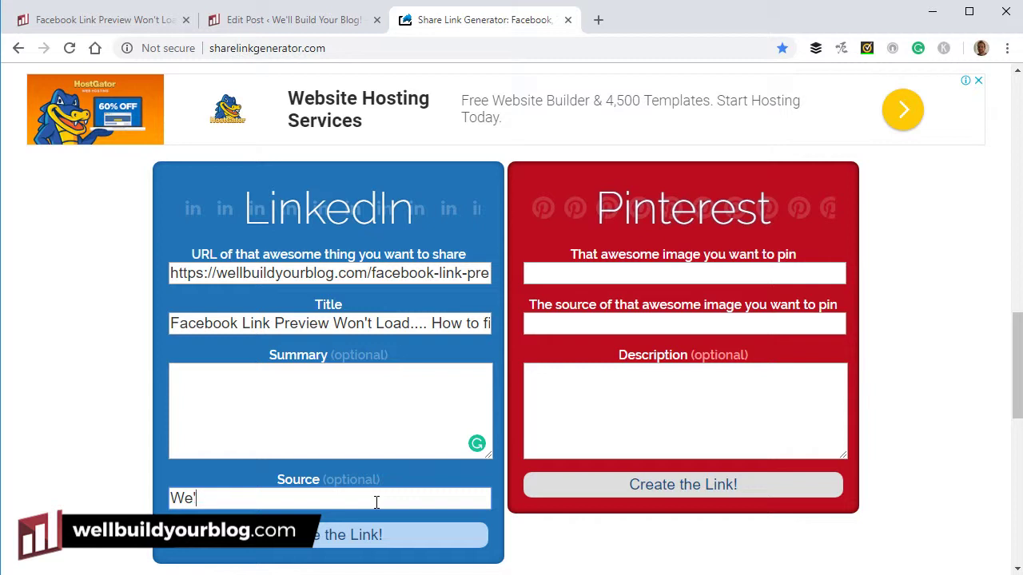
{"action": "type", "text": "ll Build Your Blog"}
{"action": "key", "text": "ctrl+a"}
{"action": "type", "text": "Wade McMaster"}
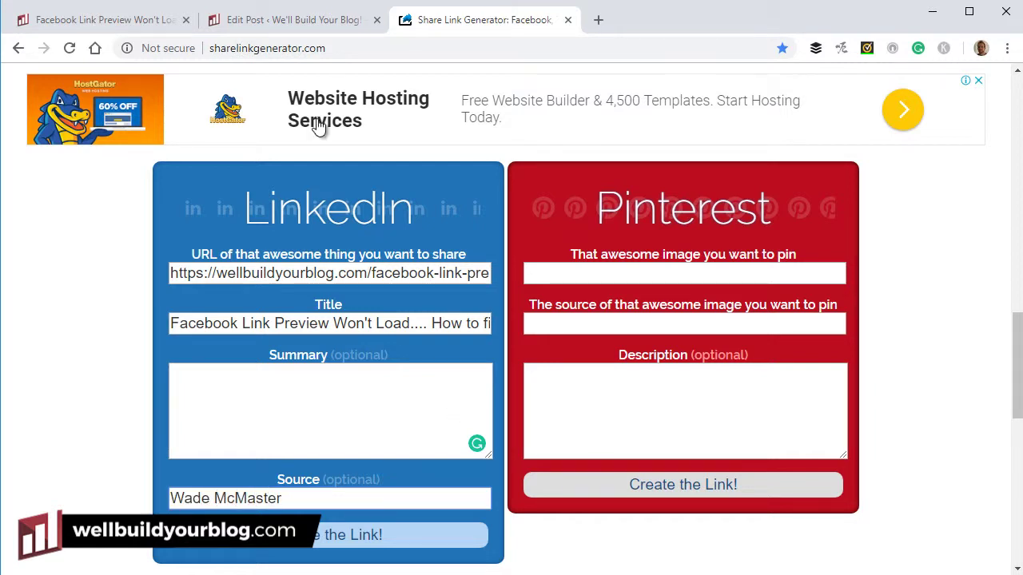
{"action": "triple_click", "coordinate": [356, 492]}
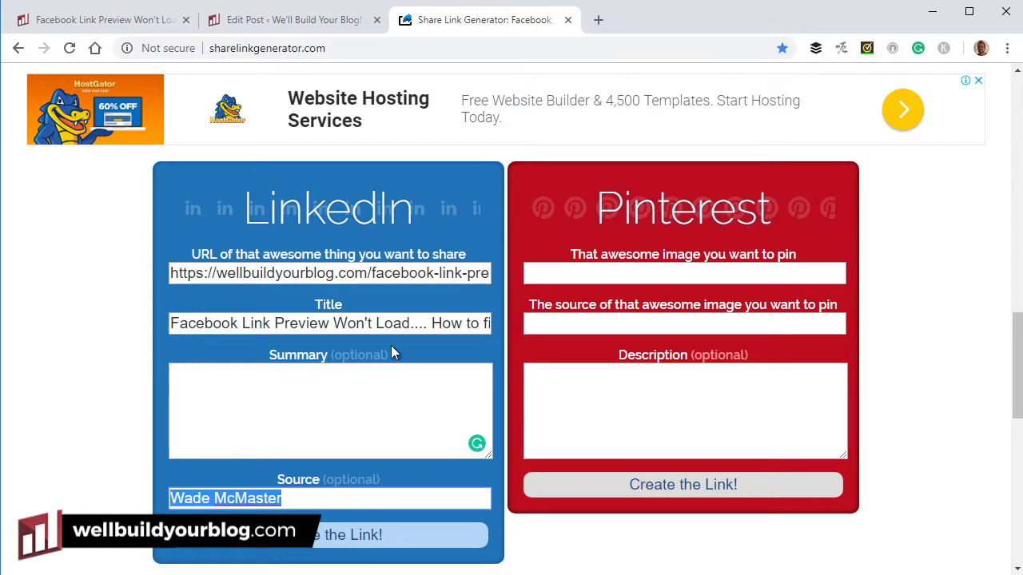
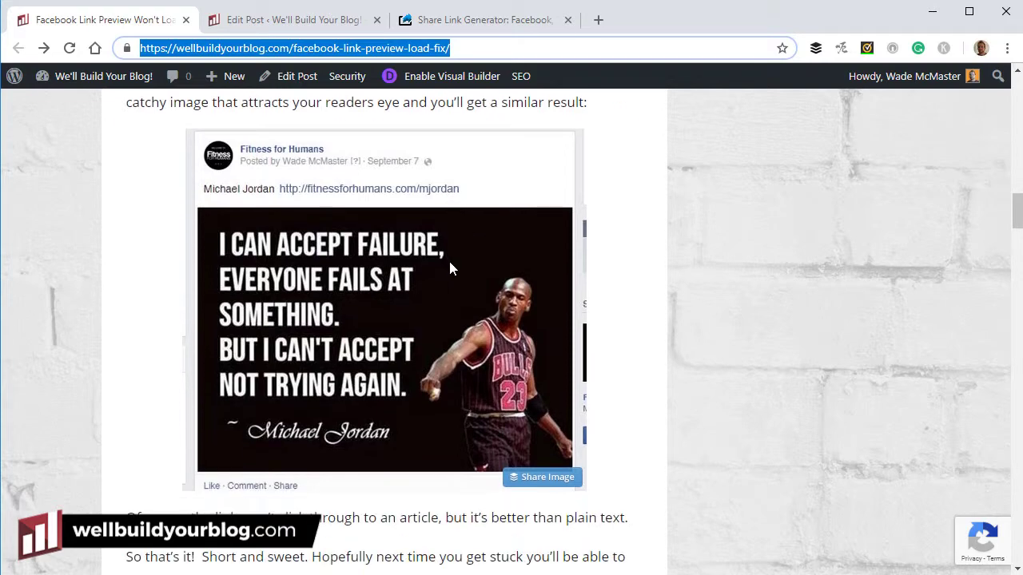
- Copy the address of the Michael Jordan quote image in the published post and paste it as the image to pin in the Pinterest form
{"action": "right_click", "coordinate": [447, 258]}
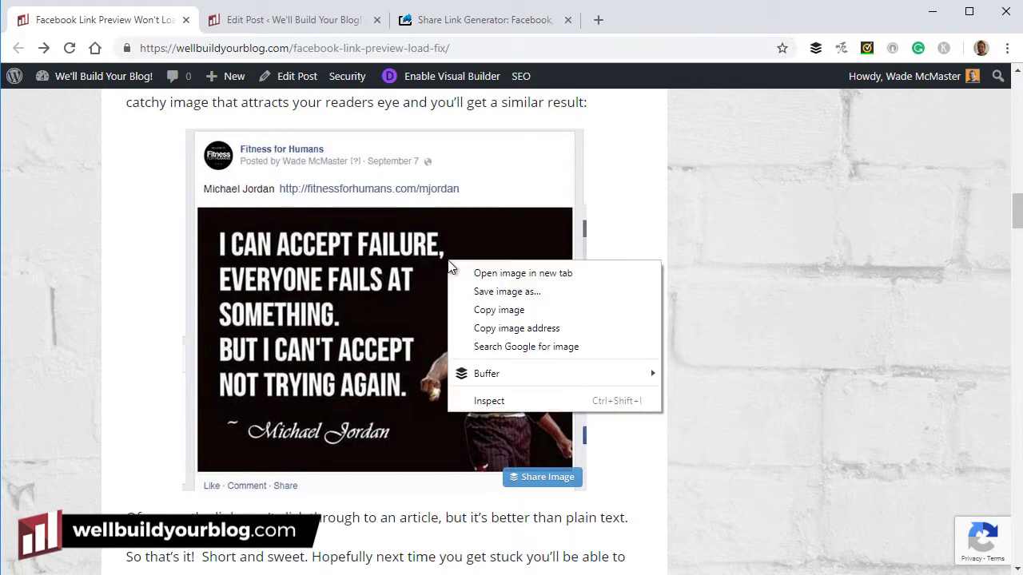
{"action": "left_click", "coordinate": [507, 332]}
{"action": "left_click", "coordinate": [396, 21]}
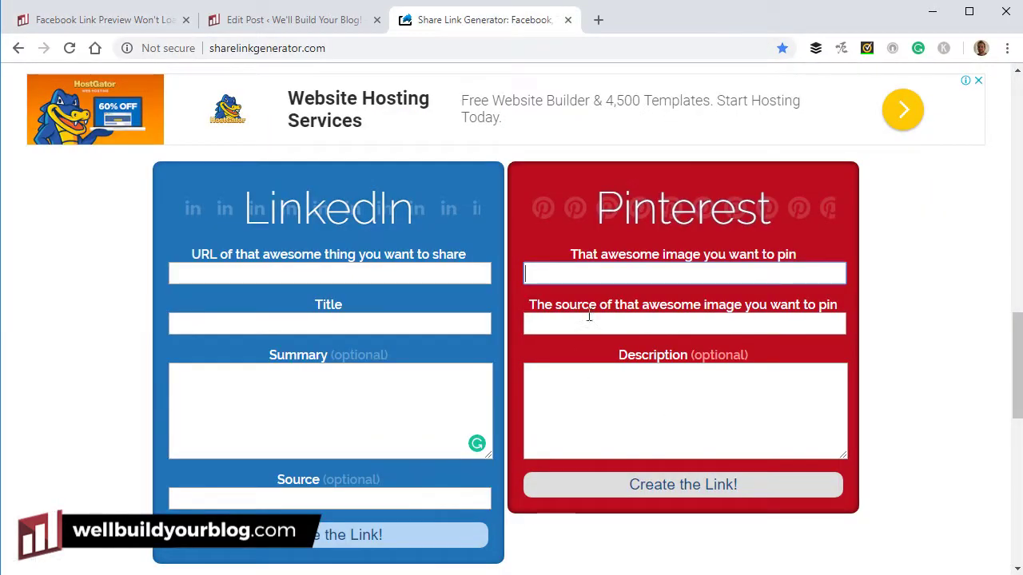
{"action": "right_click", "coordinate": [600, 272]}
{"action": "left_click", "coordinate": [635, 395]}
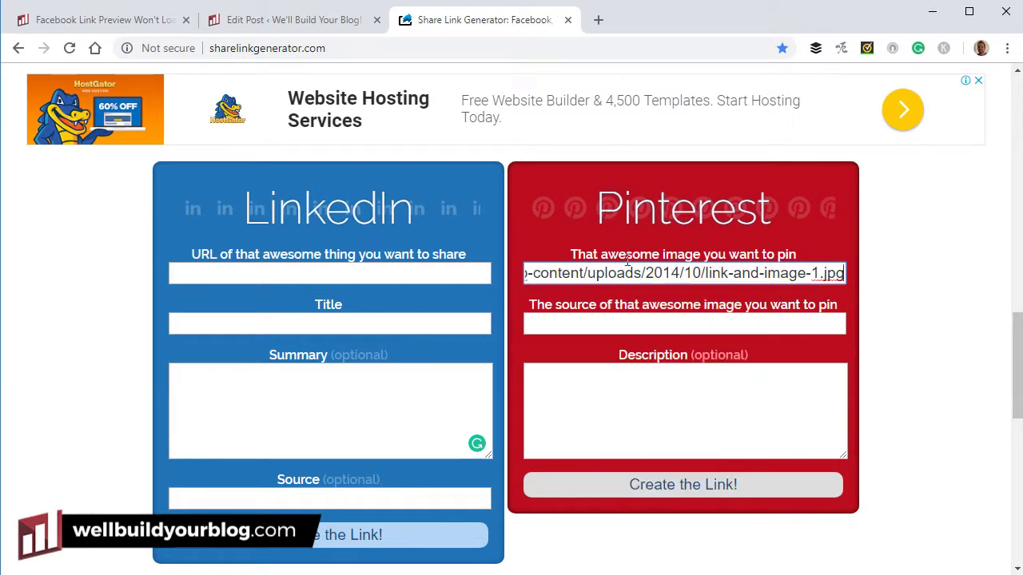
- Copy the published post's address and paste it as the image source in the Pinterest form
{"action": "left_click", "coordinate": [126, 22]}
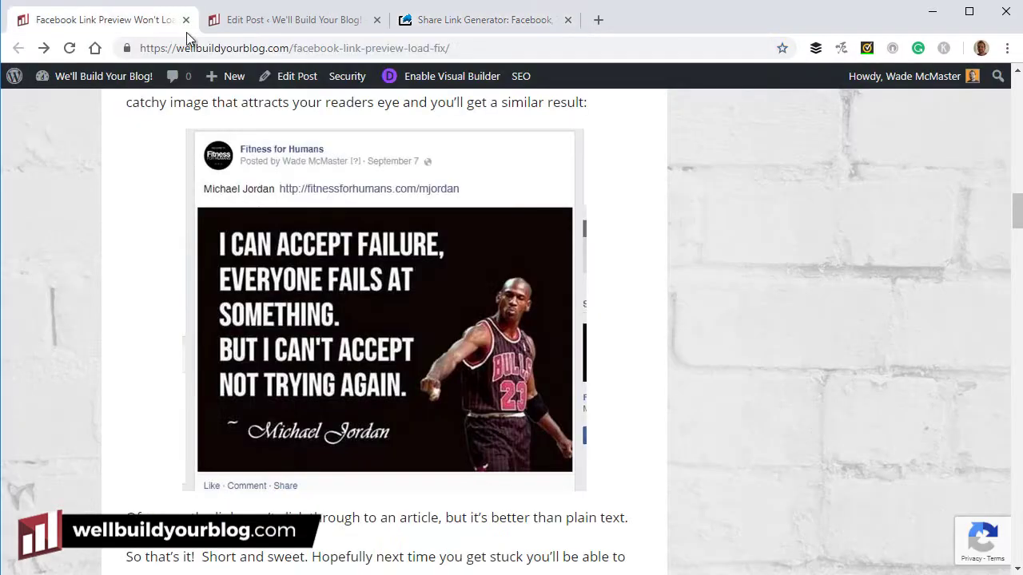
{"action": "left_click", "coordinate": [281, 49]}
{"action": "right_click", "coordinate": [282, 49]}
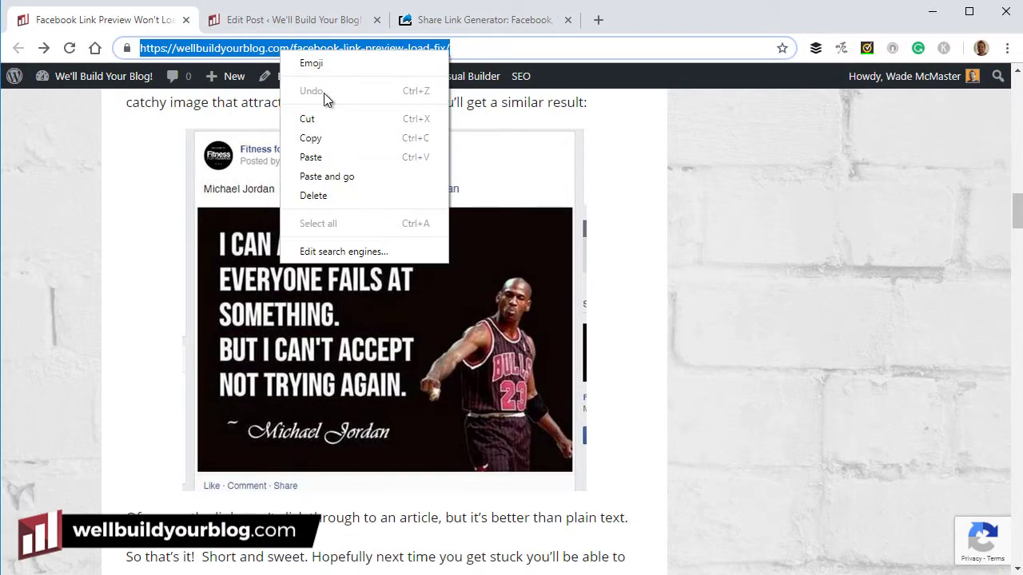
{"action": "left_click", "coordinate": [338, 139]}
{"action": "left_click", "coordinate": [449, 32]}
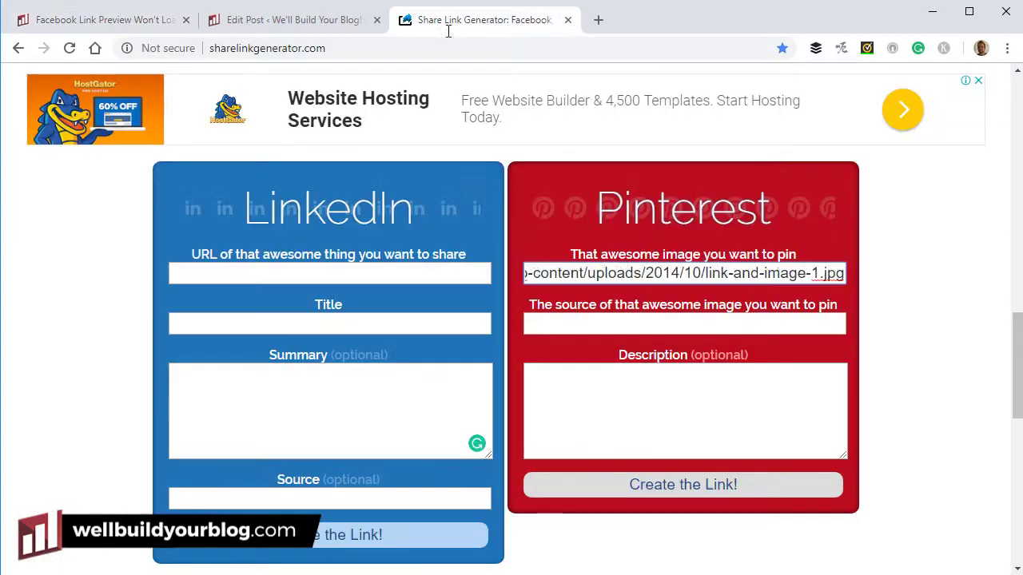
{"action": "left_click", "coordinate": [716, 319]}
{"action": "key", "text": "ctrl+v"}
- Enter "This is an awesome quote by Michael Jordan!" as the description in the Pinterest form
{"action": "left_click", "coordinate": [671, 393]}
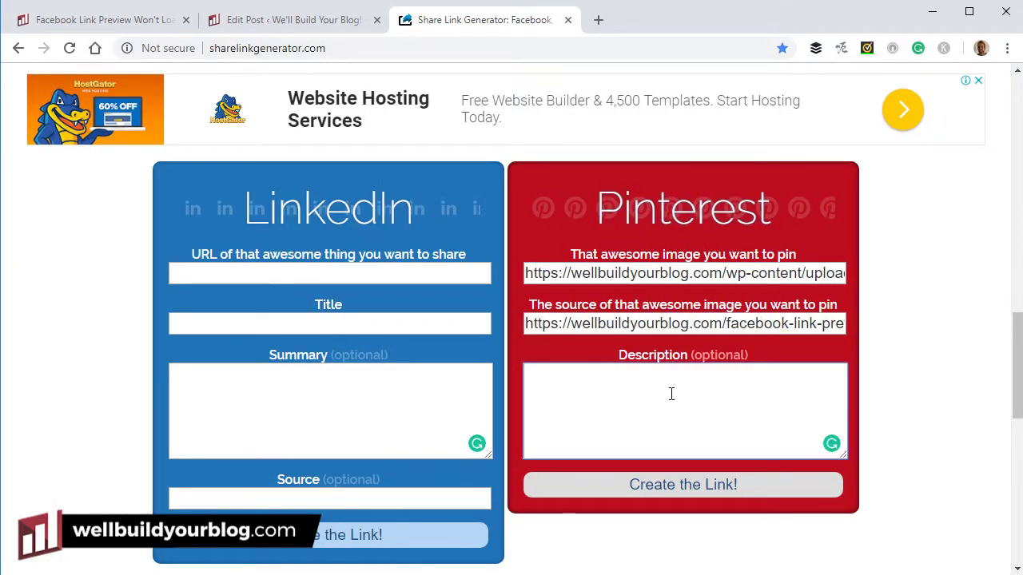
{"action": "type", "text": "This is "}
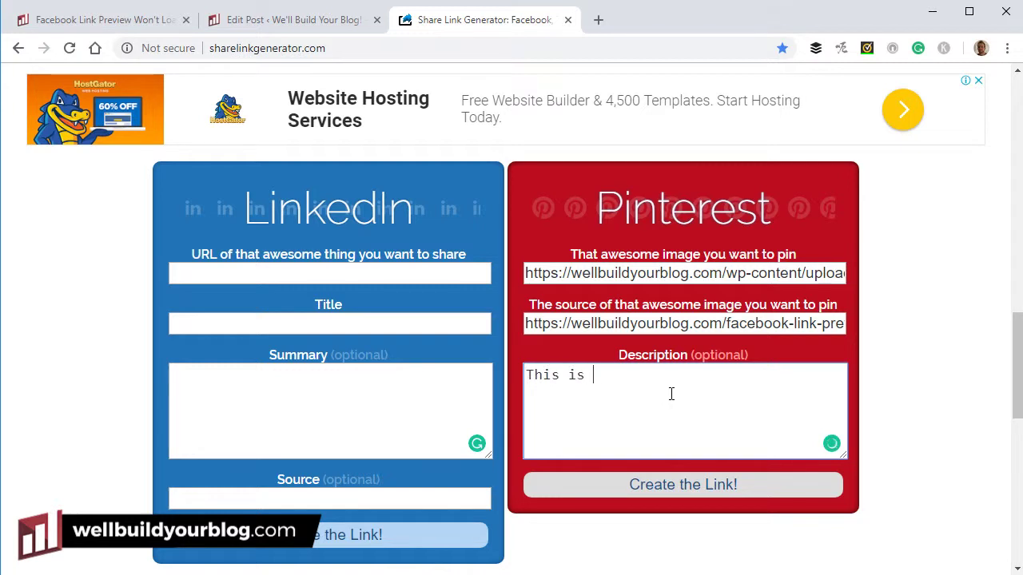
{"action": "type", "text": "an awesome quote by"}
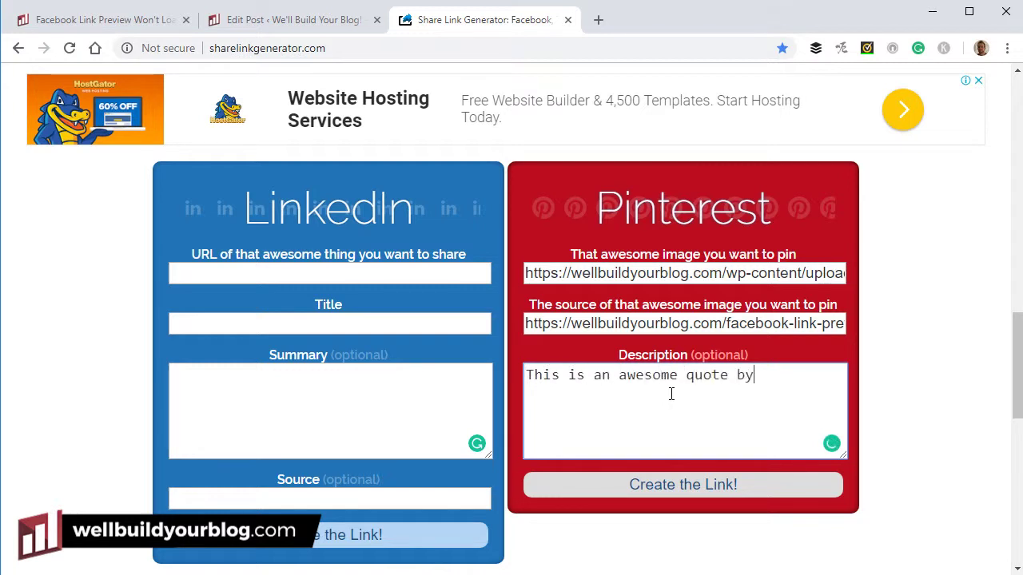
{"action": "type", "text": " Michael Jordan!"}
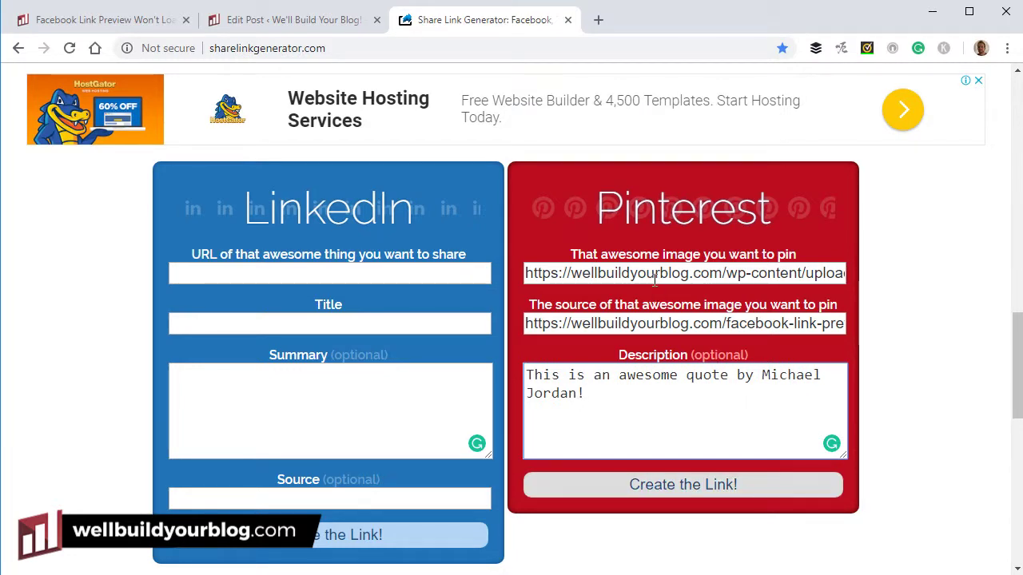
- Create the Pinterest share link and copy its URL-only version
{"action": "left_click", "coordinate": [671, 478]}
{"action": "scroll", "coordinate": [703, 423], "scroll_direction": "down", "scroll_amount": 3}
{"action": "double_click", "coordinate": [671, 356]}
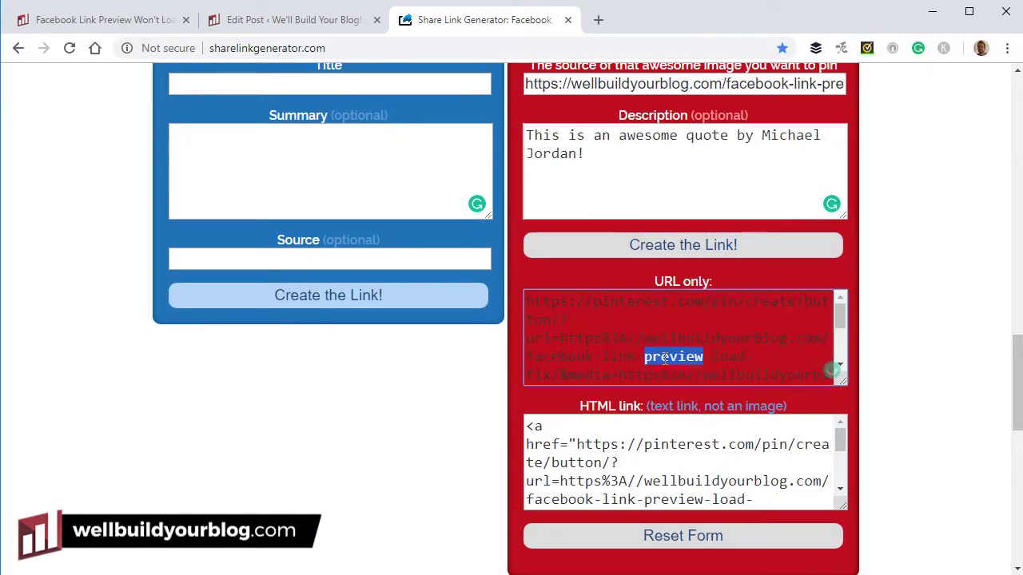
{"action": "triple_click", "coordinate": [667, 358]}
{"action": "right_click", "coordinate": [661, 364]}
{"action": "left_click", "coordinate": [681, 403]}
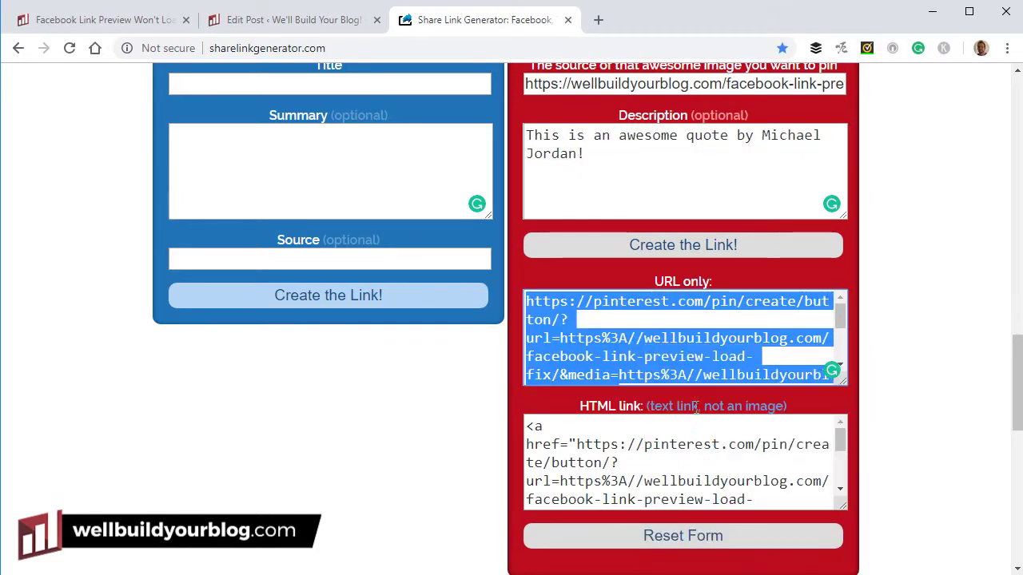
- Switch to the post editor and add a centred line "Pin this image" below the Michael Jordan quote image
{"action": "left_click", "coordinate": [269, 21]}
{"action": "scroll", "coordinate": [507, 403], "scroll_direction": "down", "scroll_amount": 20}
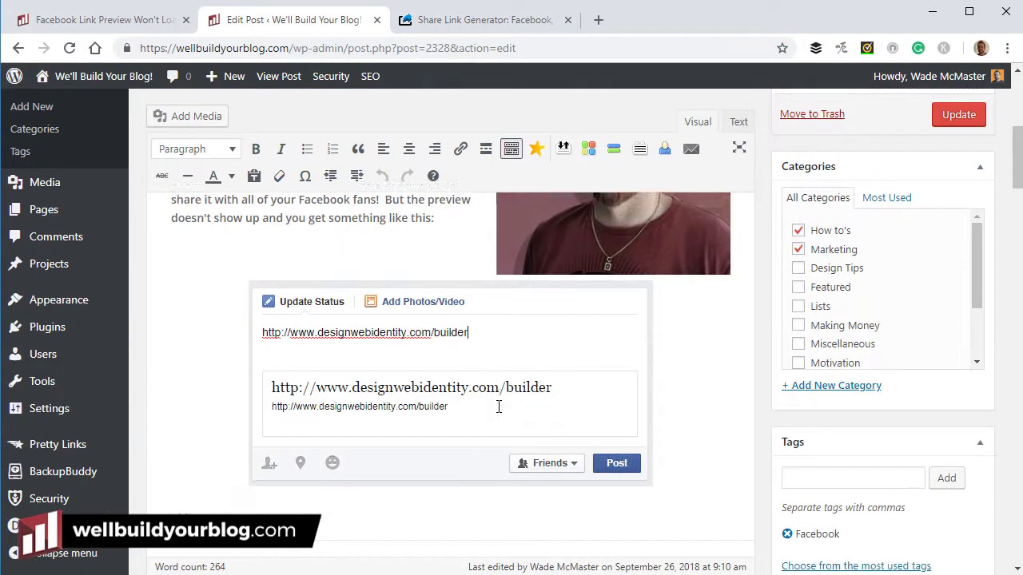
{"action": "scroll", "coordinate": [680, 365], "scroll_direction": "down", "scroll_amount": 2}
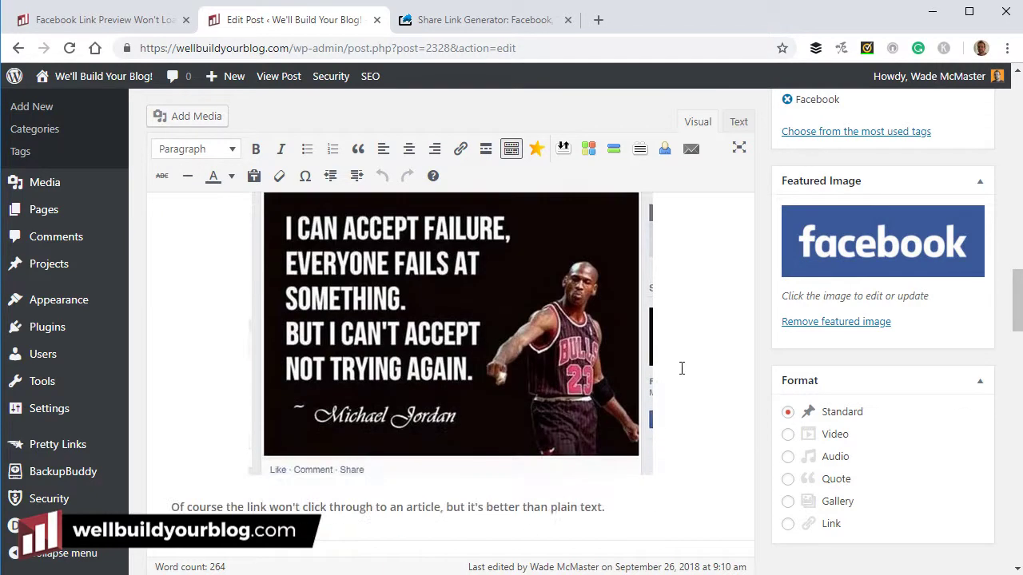
{"action": "left_click", "coordinate": [682, 367]}
{"action": "key", "text": "Return"}
{"action": "type", "text": "P"}
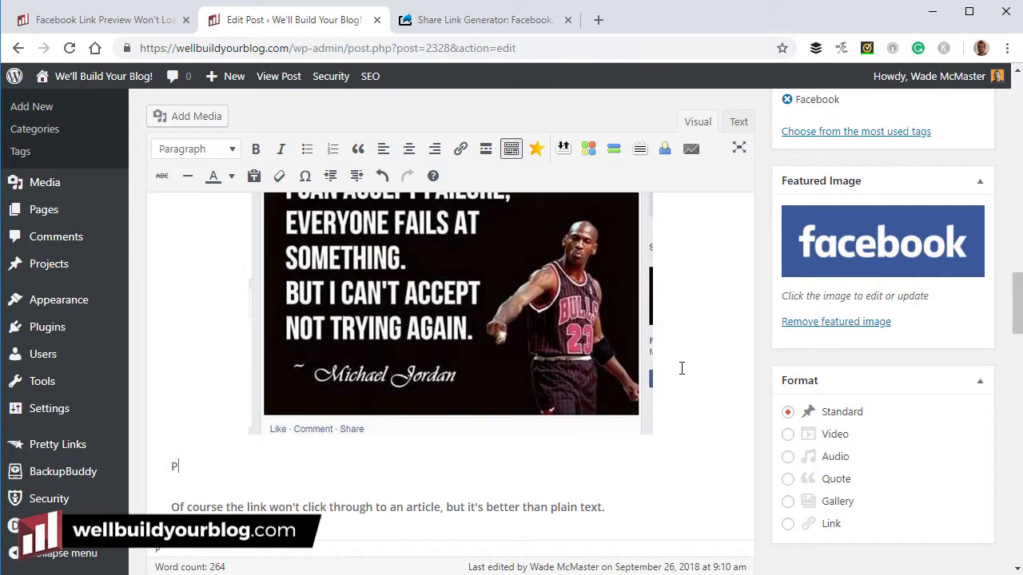
{"action": "type", "text": "in this image"}
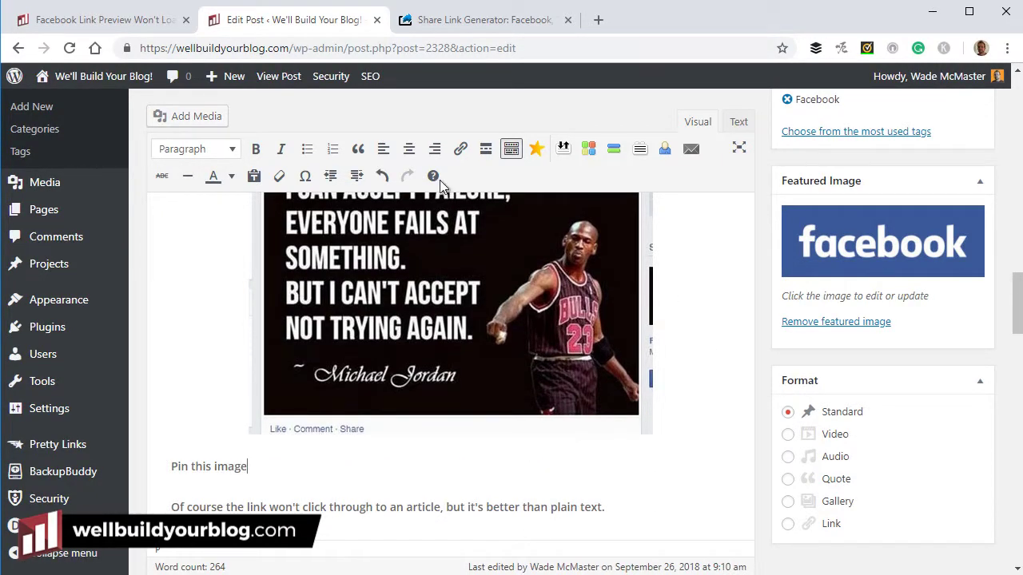
{"action": "left_click", "coordinate": [409, 150]}
- Link the "Pin this image" text to the copied Pinterest share URL
{"action": "left_click_drag", "start_coordinate": [491, 466], "coordinate": [410, 466]}
{"action": "left_click", "coordinate": [462, 149]}
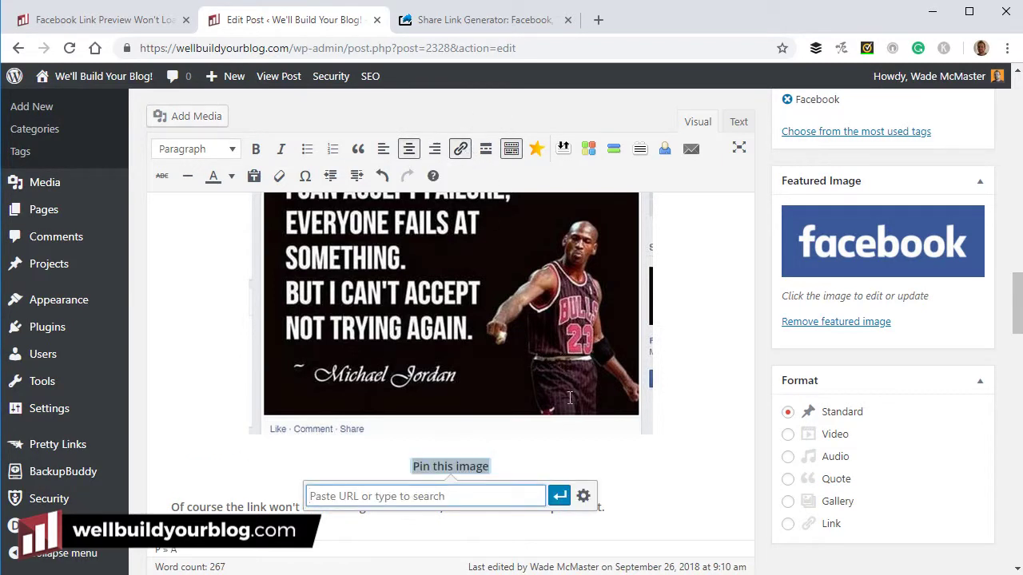
{"action": "key", "text": "ctrl+v"}
{"action": "left_click", "coordinate": [559, 496]}
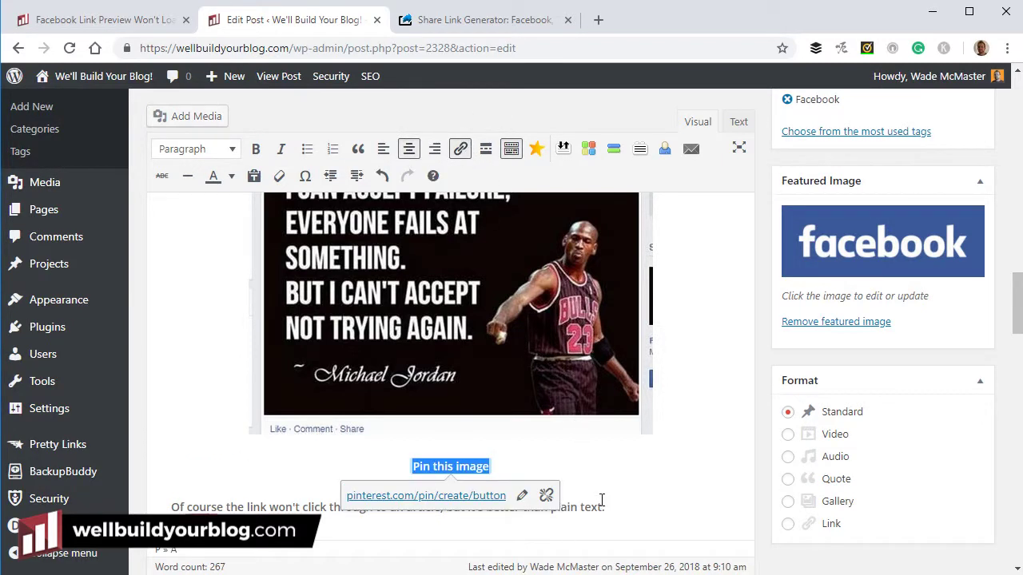
{"action": "left_click", "coordinate": [636, 495]}
- Update the post and test the "Pin this image" link on the reloaded published page
{"action": "scroll", "coordinate": [682, 480], "scroll_direction": "up", "scroll_amount": 10}
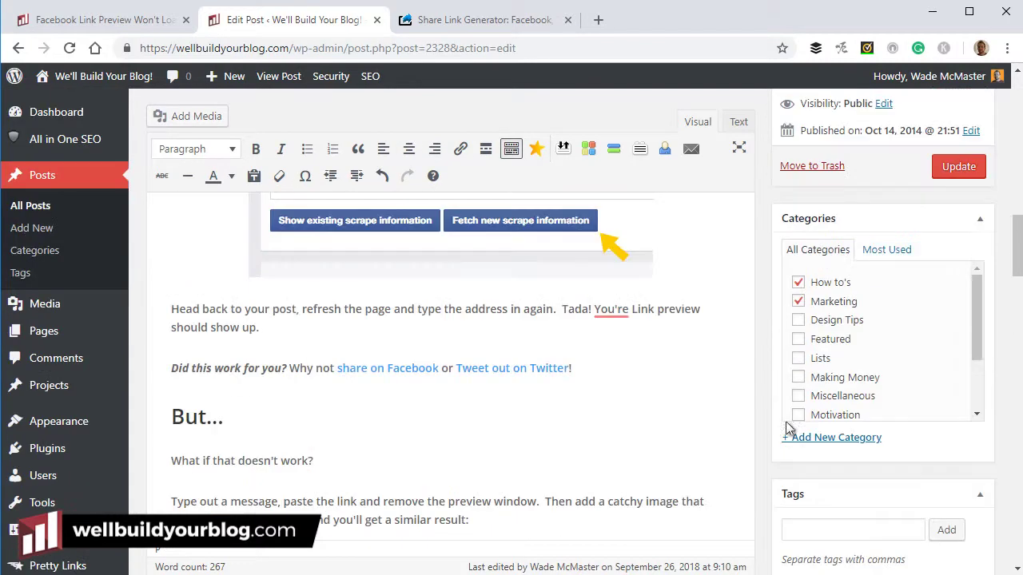
{"action": "left_click", "coordinate": [971, 165]}
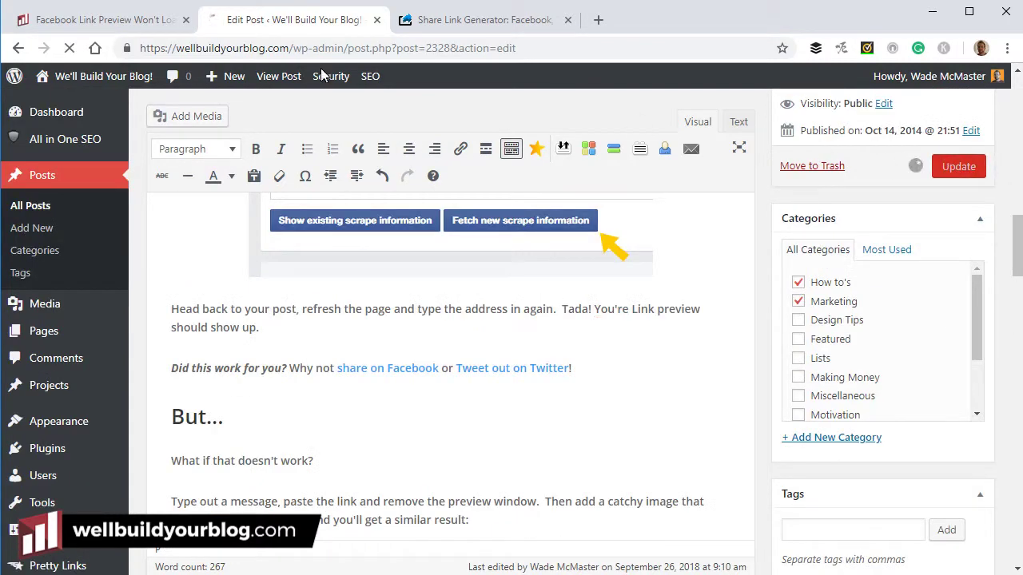
{"action": "left_click", "coordinate": [75, 21]}
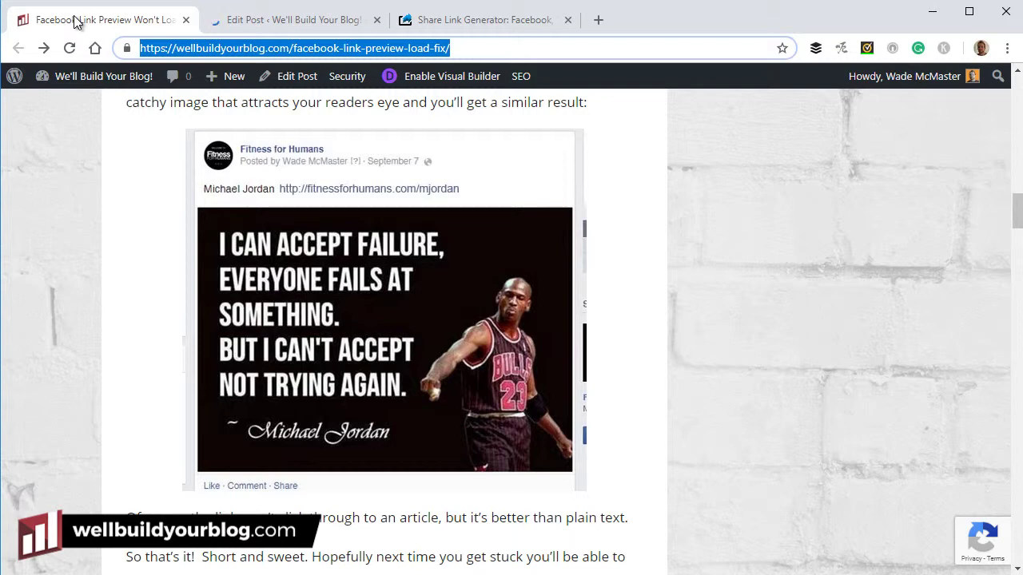
{"action": "key", "text": "F5"}
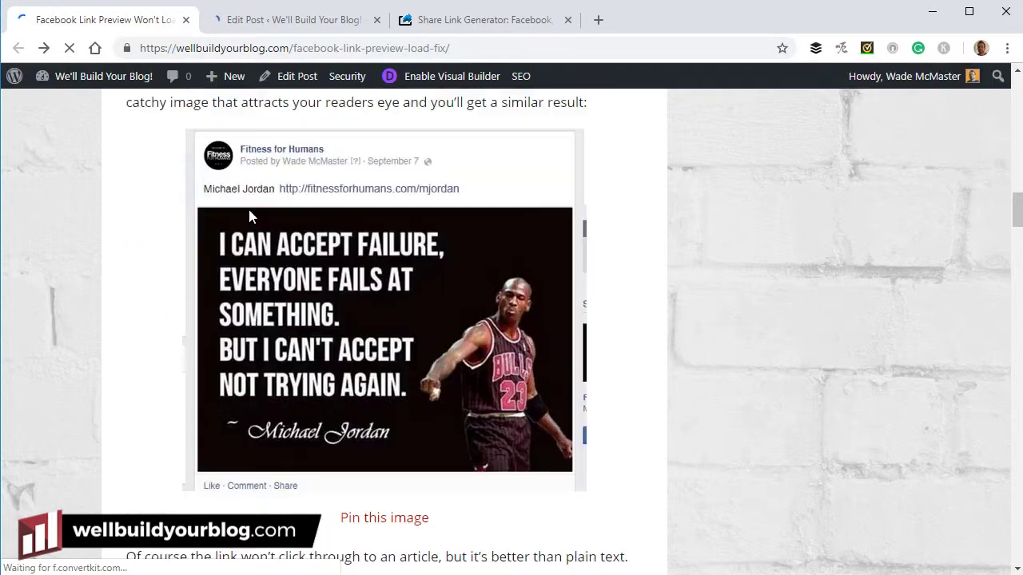
{"action": "left_click", "coordinate": [410, 525]}
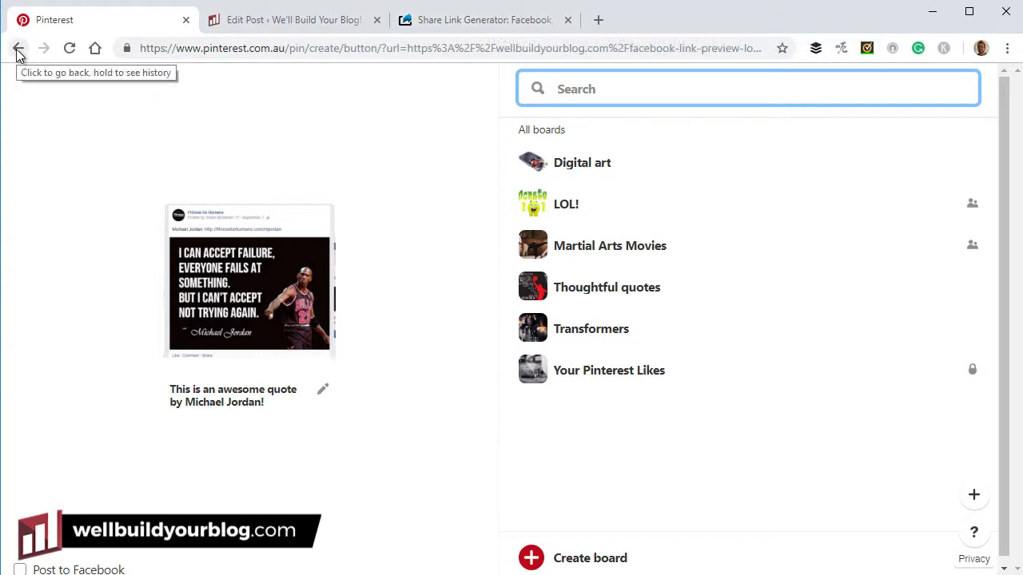
- Switch to Share Link Generator and look over its Email form and the introduction at the start of the page
{"action": "left_click", "coordinate": [499, 21]}
{"action": "scroll", "coordinate": [617, 240], "scroll_direction": "down", "scroll_amount": 5}
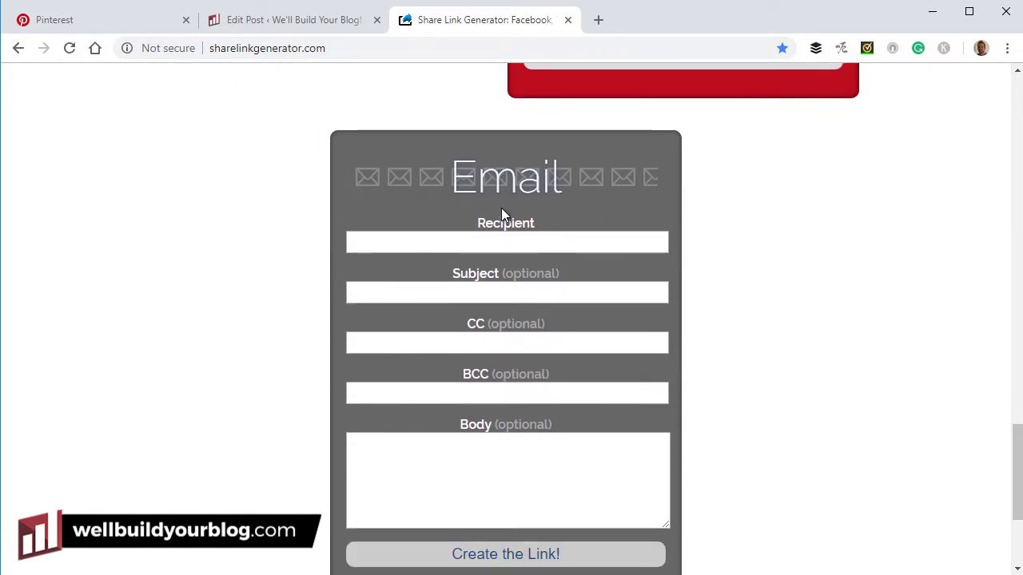
{"action": "scroll", "coordinate": [488, 543], "scroll_direction": "down", "scroll_amount": 3}
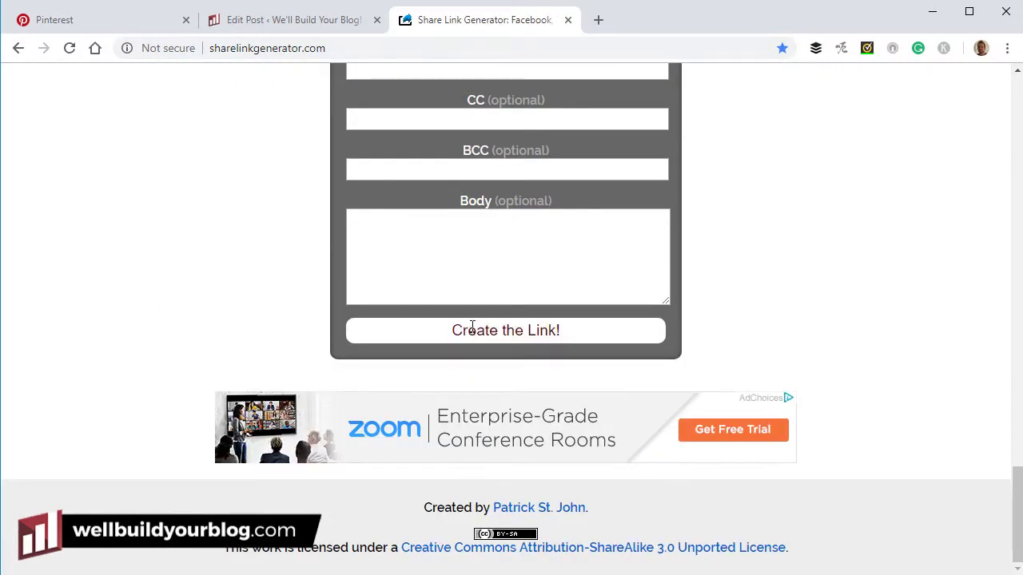
{"action": "scroll", "coordinate": [472, 326], "scroll_direction": "up", "scroll_amount": 5}
{"action": "scroll", "coordinate": [514, 395], "scroll_direction": "down", "scroll_amount": 2}
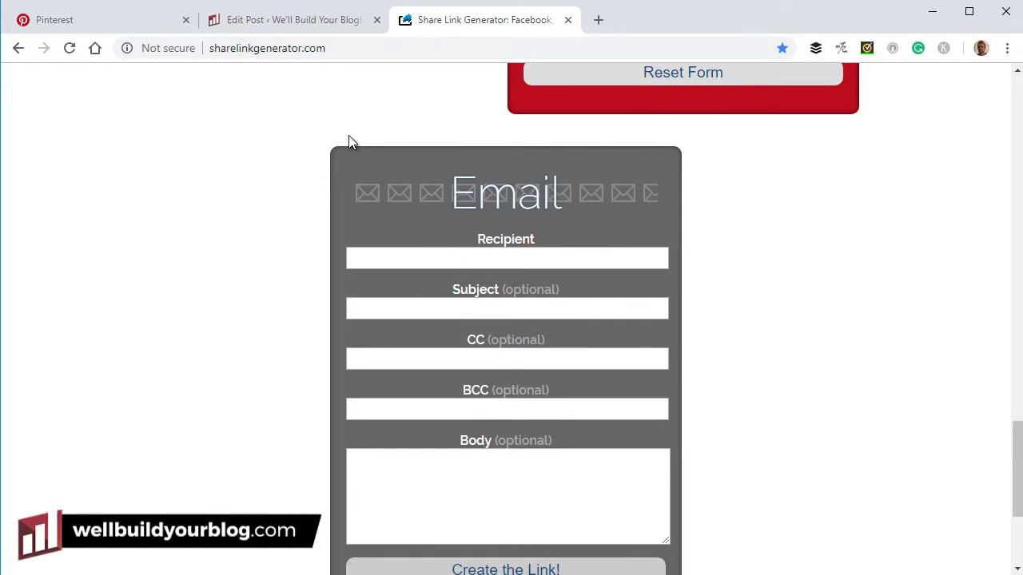
{"action": "left_click", "coordinate": [506, 257]}
{"action": "left_click", "coordinate": [764, 269]}
{"action": "scroll", "coordinate": [801, 405], "scroll_direction": "up", "scroll_amount": 8}
{"action": "scroll", "coordinate": [742, 471], "scroll_direction": "up", "scroll_amount": 15}
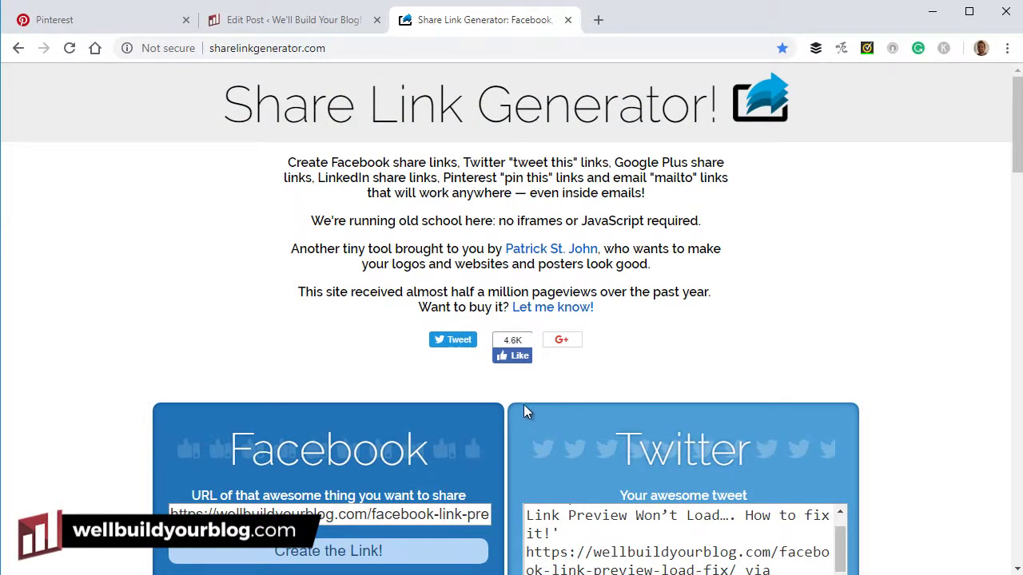
{"action": "scroll", "coordinate": [525, 411], "scroll_direction": "down", "scroll_amount": 4}
- Go back from the Pinterest board selection to the published post without pinning, and switch to the post editor
{"action": "left_click", "coordinate": [118, 23]}
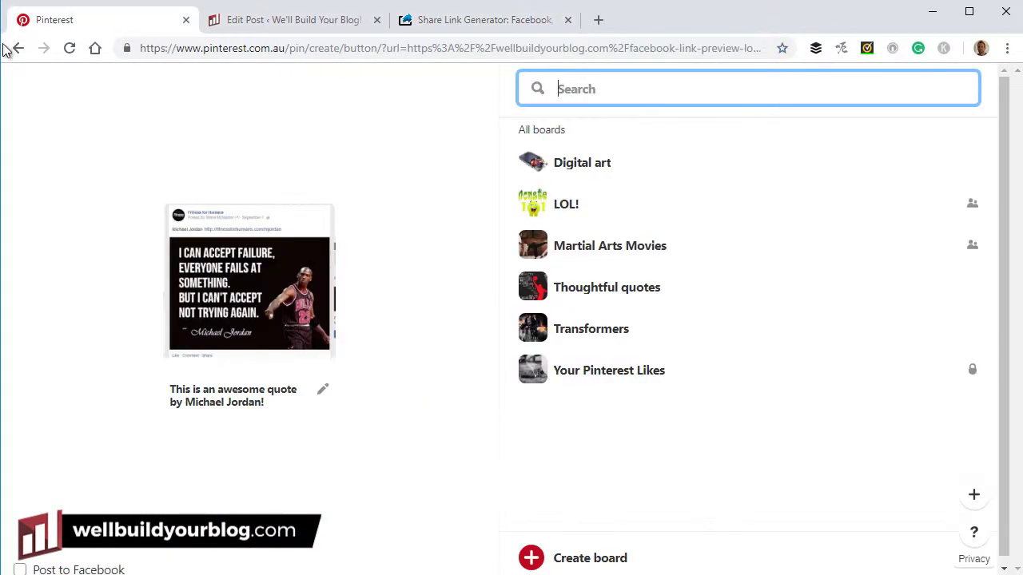
{"action": "left_click", "coordinate": [18, 48]}
{"action": "key", "text": "ctrl+Tab"}
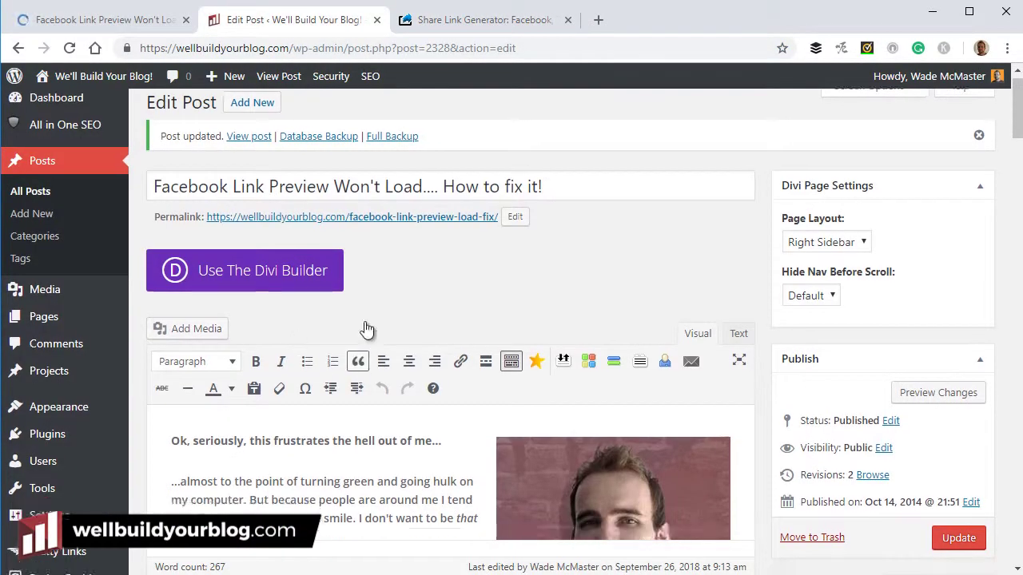
- Delete the "Pin this image" link line below the Michael Jordan quote image and update the post
{"action": "scroll", "coordinate": [366, 329], "scroll_direction": "down", "scroll_amount": 20}
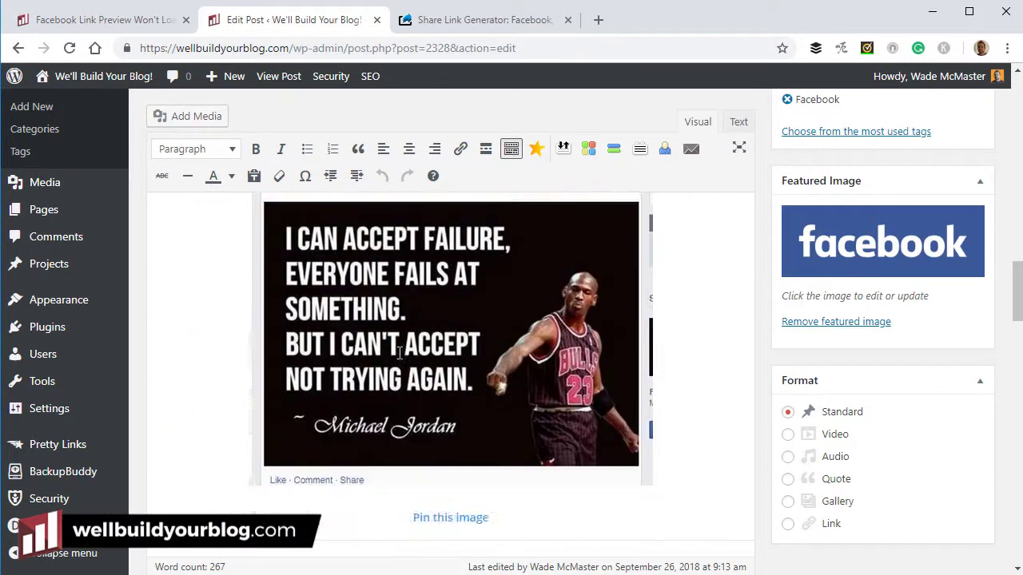
{"action": "scroll", "coordinate": [399, 354], "scroll_direction": "down", "scroll_amount": 1}
{"action": "left_click_drag", "start_coordinate": [491, 418], "coordinate": [413, 424]}
{"action": "key", "text": "BackSpace"}
{"action": "key", "text": "BackSpace"}
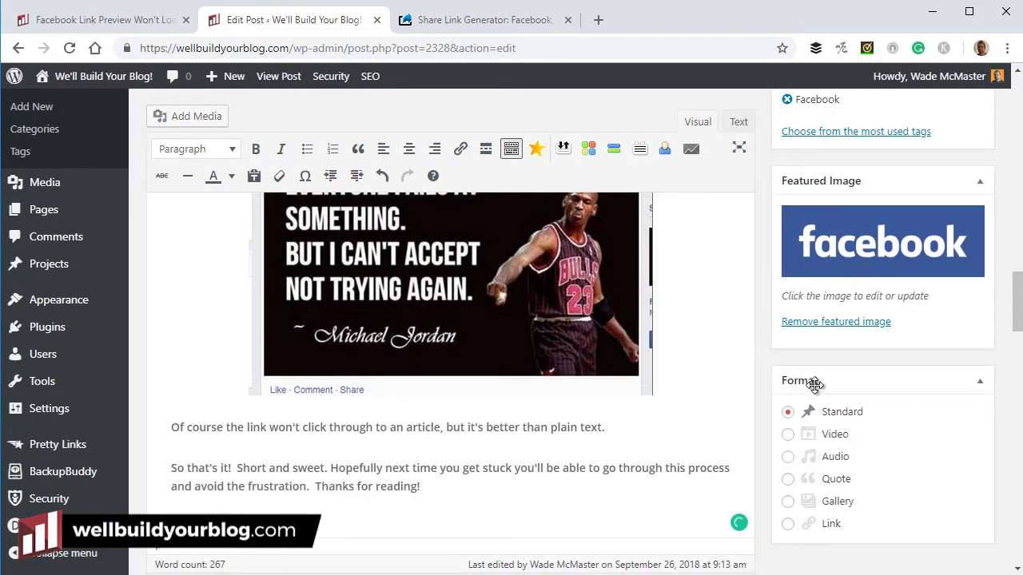
{"action": "scroll", "coordinate": [813, 385], "scroll_direction": "up", "scroll_amount": 5}
{"action": "left_click", "coordinate": [963, 168]}
- View the quote image on the published post, and switch to Share Link Generator to look over its Facebook and Twitter forms
{"action": "left_click", "coordinate": [140, 20]}
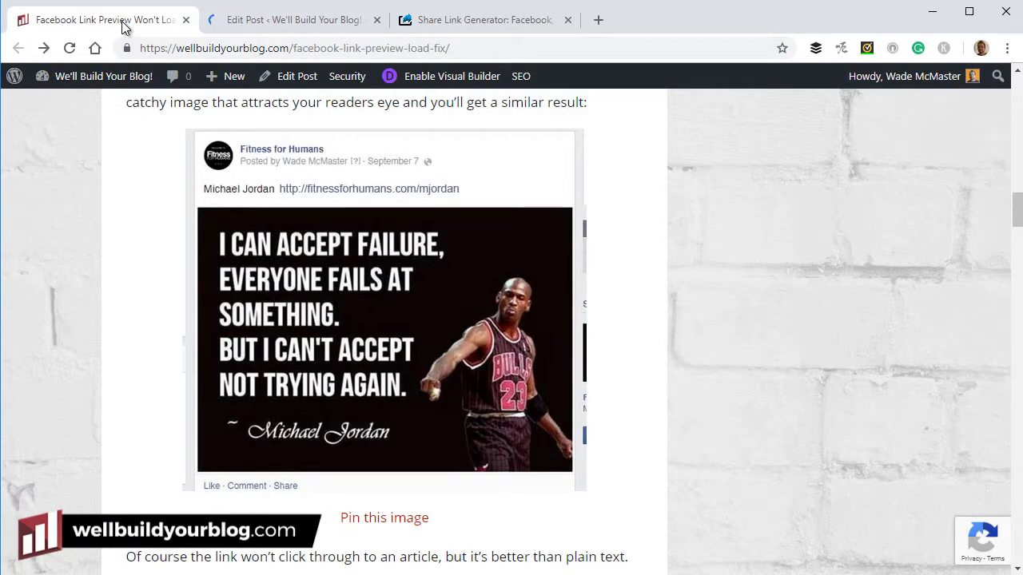
{"action": "mouse_move", "coordinate": [448, 412]}
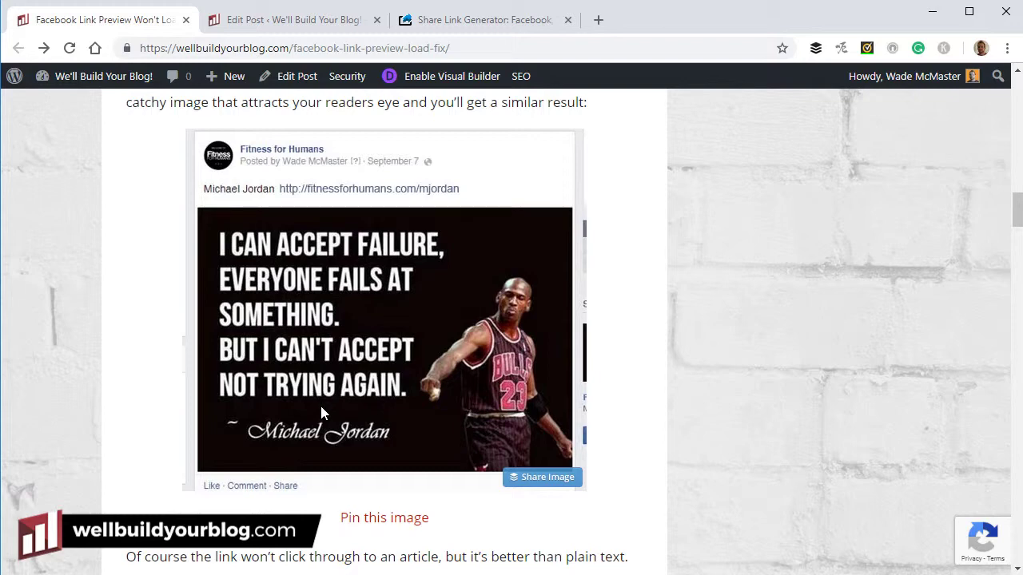
{"action": "left_click", "coordinate": [495, 26]}
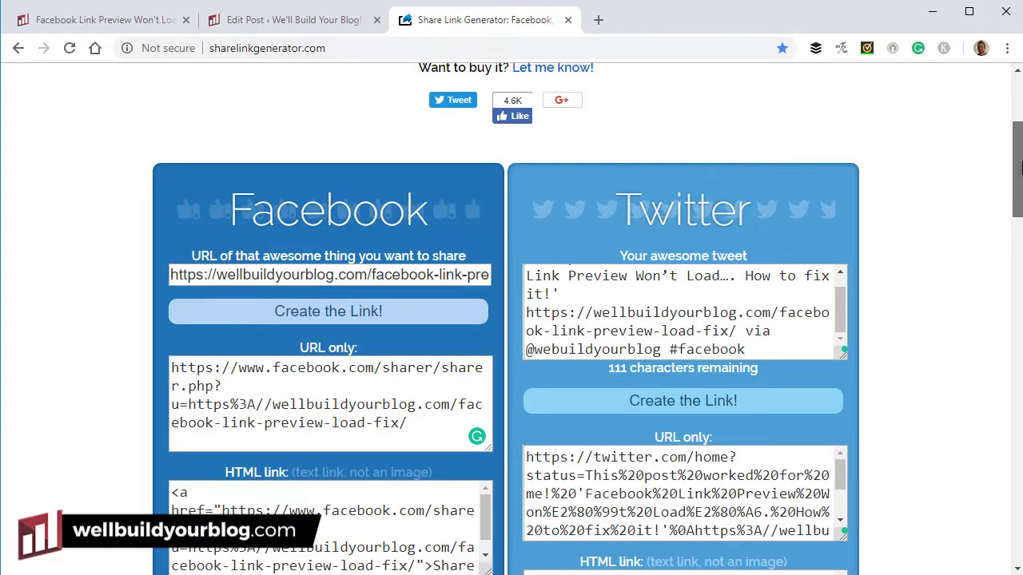
{"action": "mouse_move", "coordinate": [1019, 168]}
{"action": "left_mouse_down"}
{"action": "mouse_move", "coordinate": [1013, 220]}
{"action": "mouse_move", "coordinate": [1011, 164]}
{"action": "mouse_move", "coordinate": [1004, 230]}
{"action": "mouse_move", "coordinate": [1009, 175]}
{"action": "left_mouse_up"}
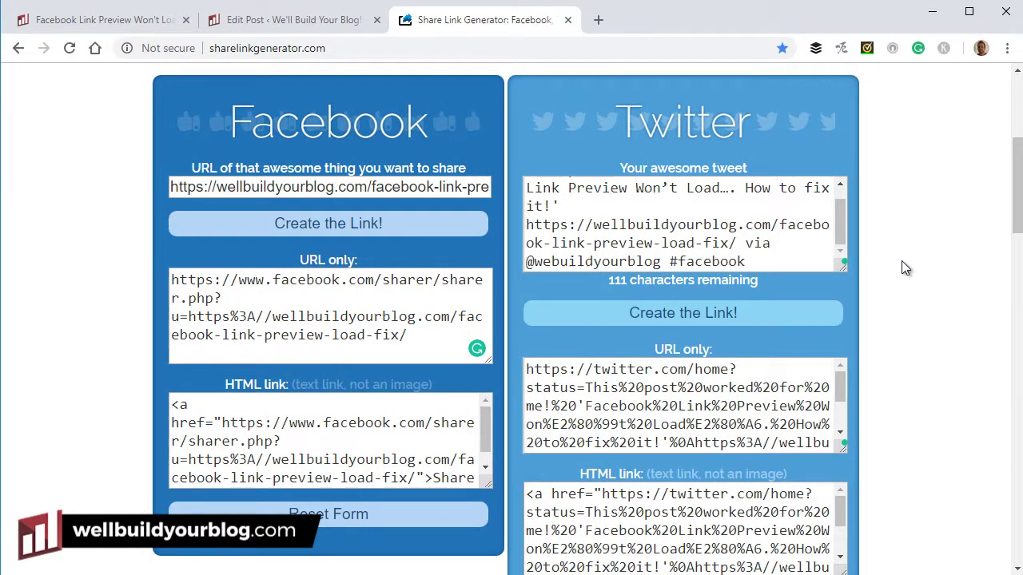